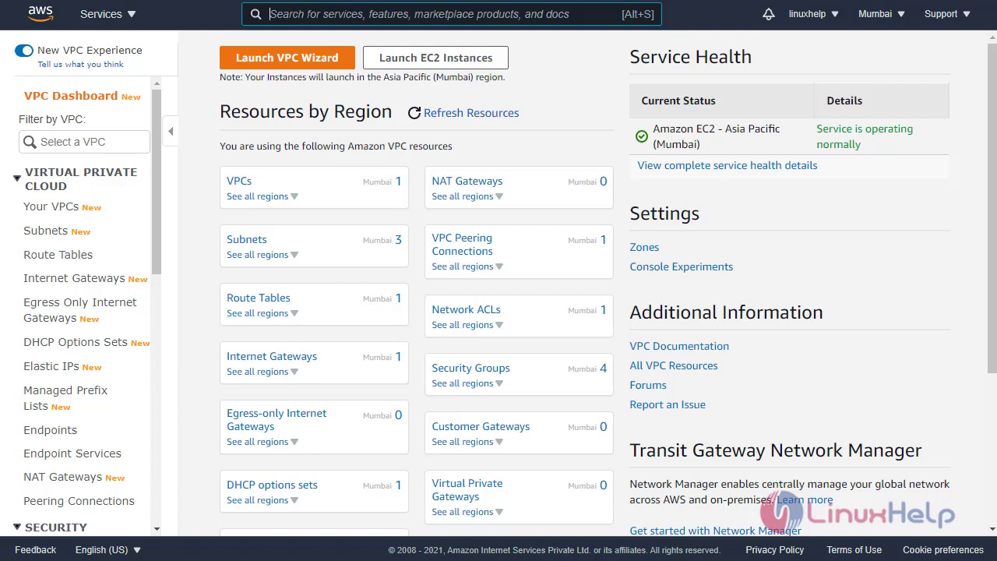
Step: Create the Linuxhelp VPC with IPv4 CIDR block 10.0.0.0/16
left_click(66, 213)
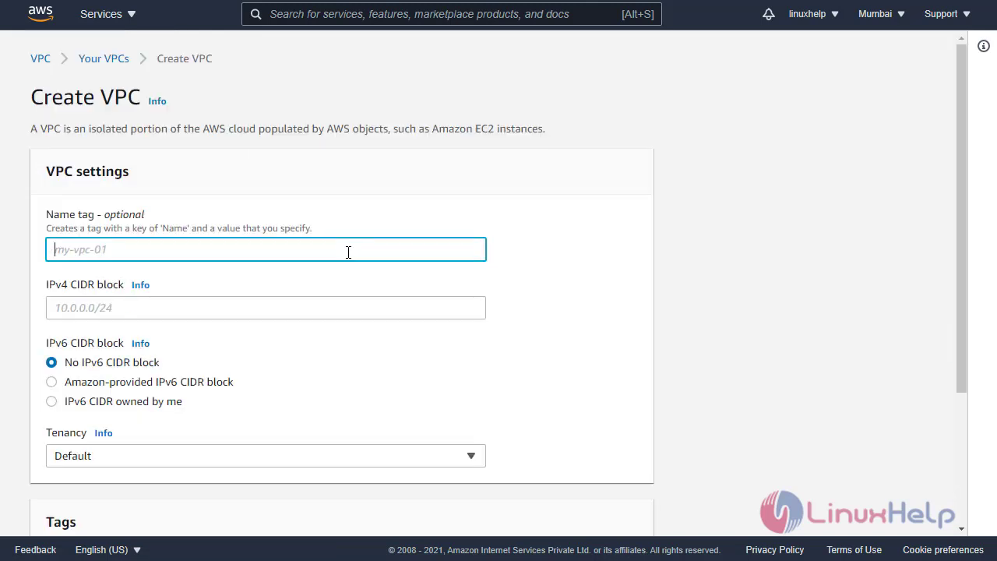
type("Linuxhelp")
left_click(338, 304)
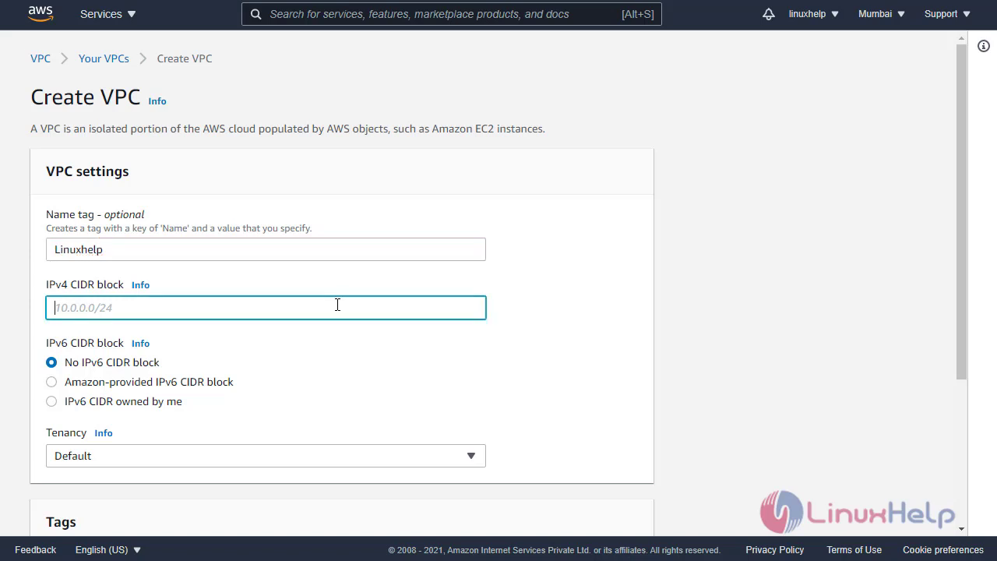
type("10.0.0.0/16")
scroll(409, 374, "down", 3)
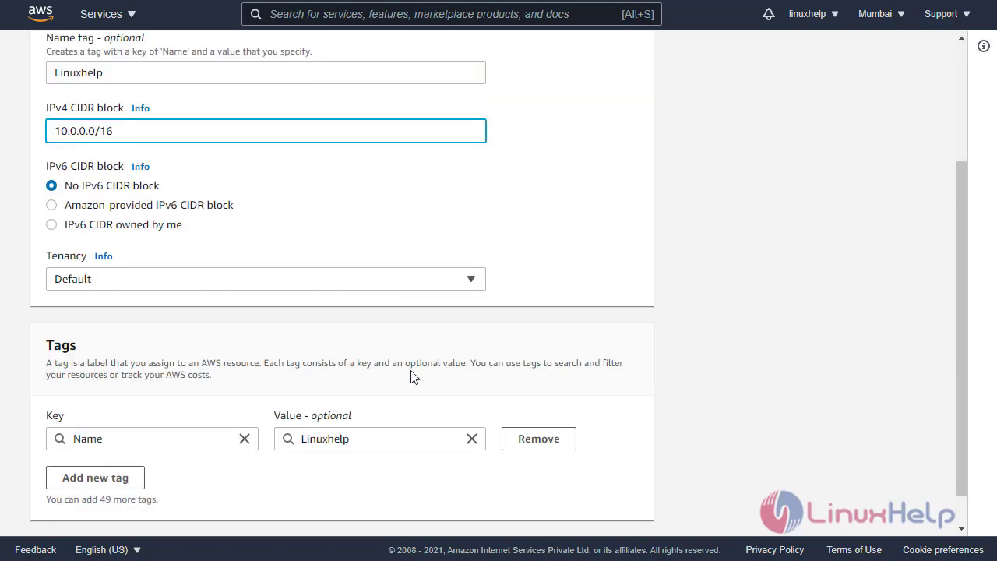
left_click(616, 516)
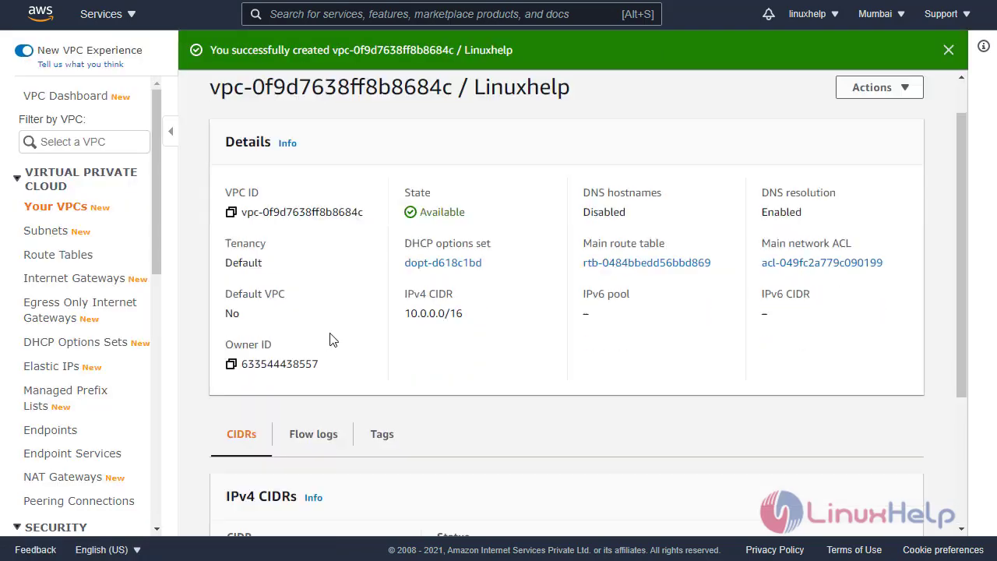
scroll(330, 338, "down", 3)
scroll(330, 338, "up", 3)
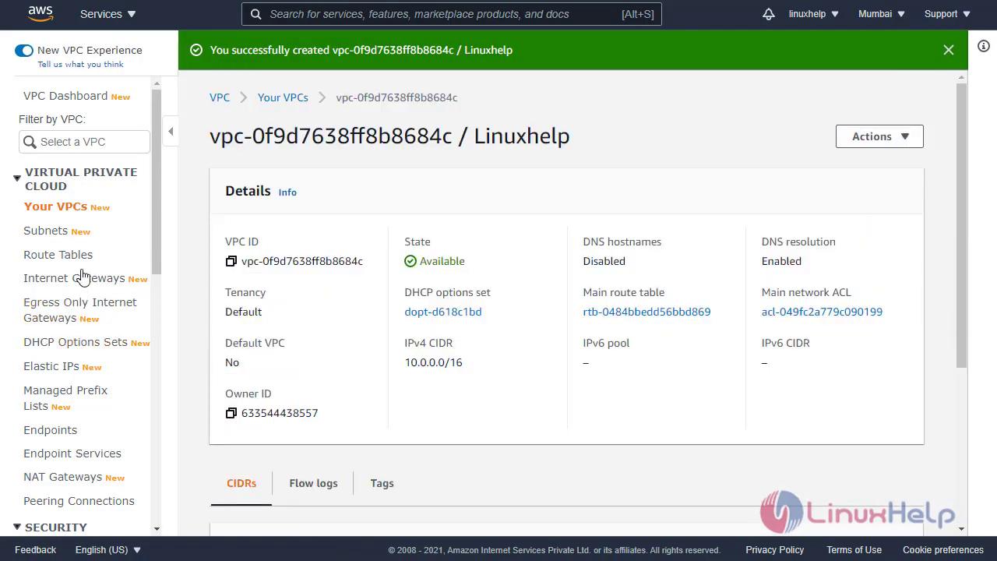
Step: Start a new subnet in the Linuxhelp VPC named Linuxhelp-SUB
left_click(53, 237)
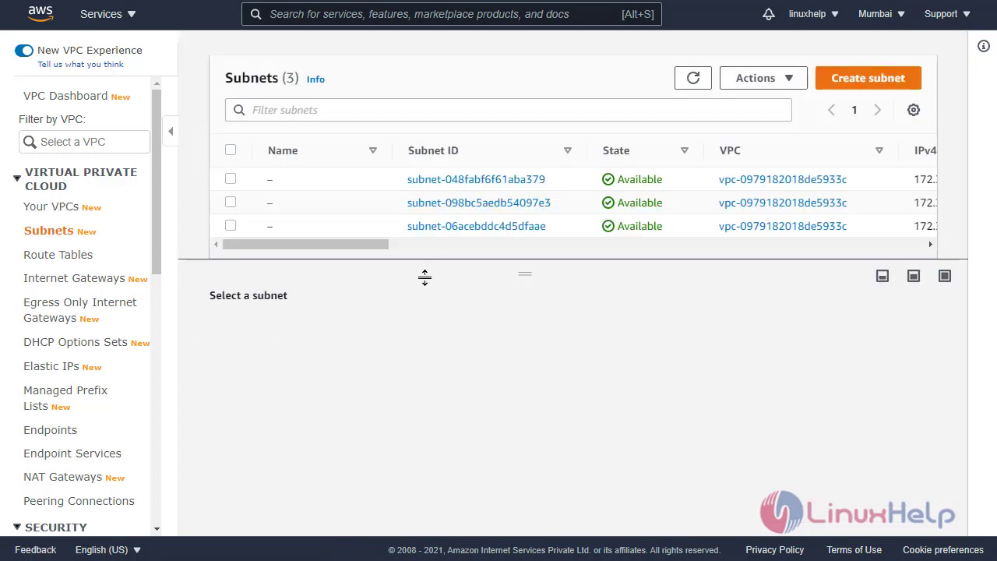
left_click(893, 87)
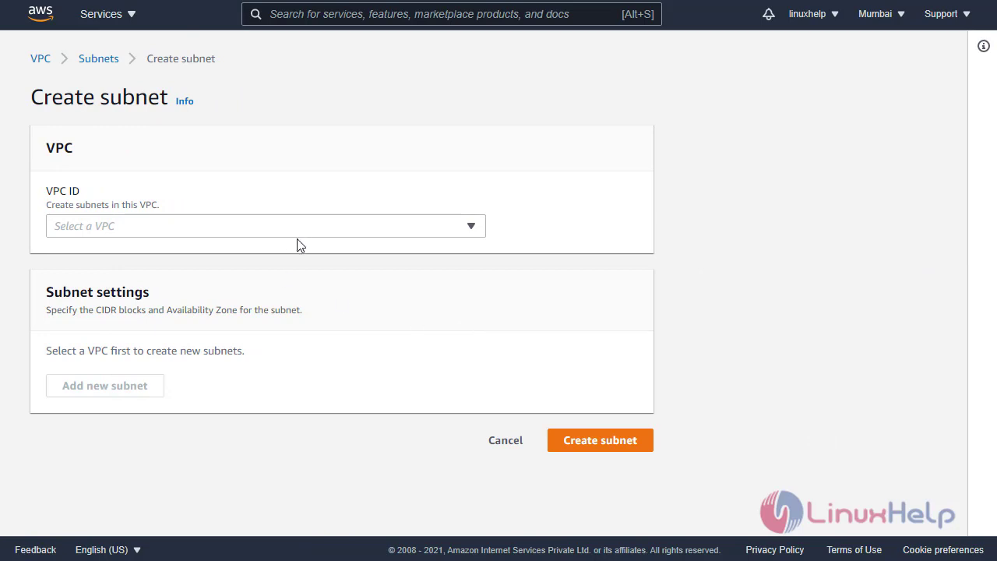
left_click(300, 231)
left_click(274, 314)
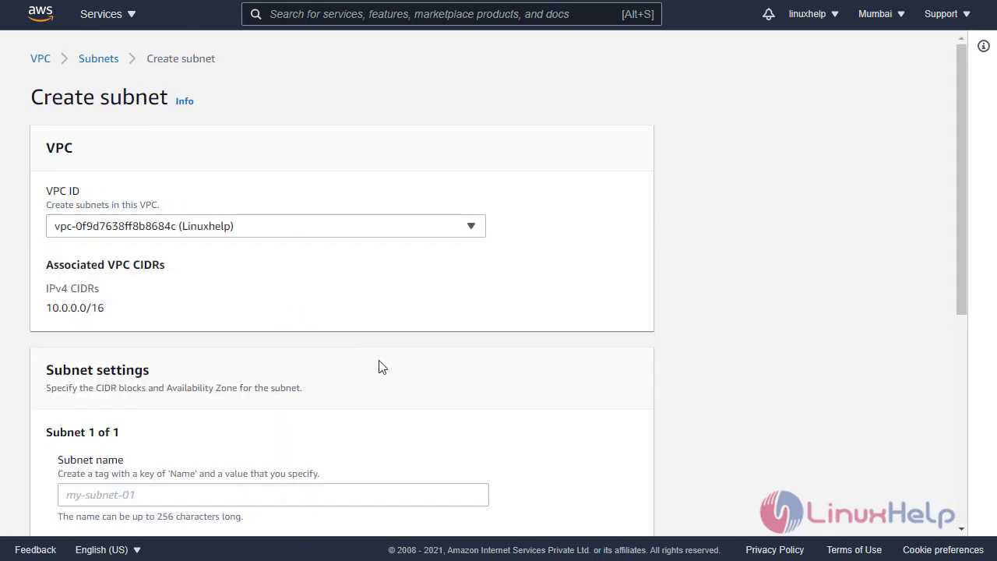
scroll(247, 356, "down", 3)
left_click(169, 261)
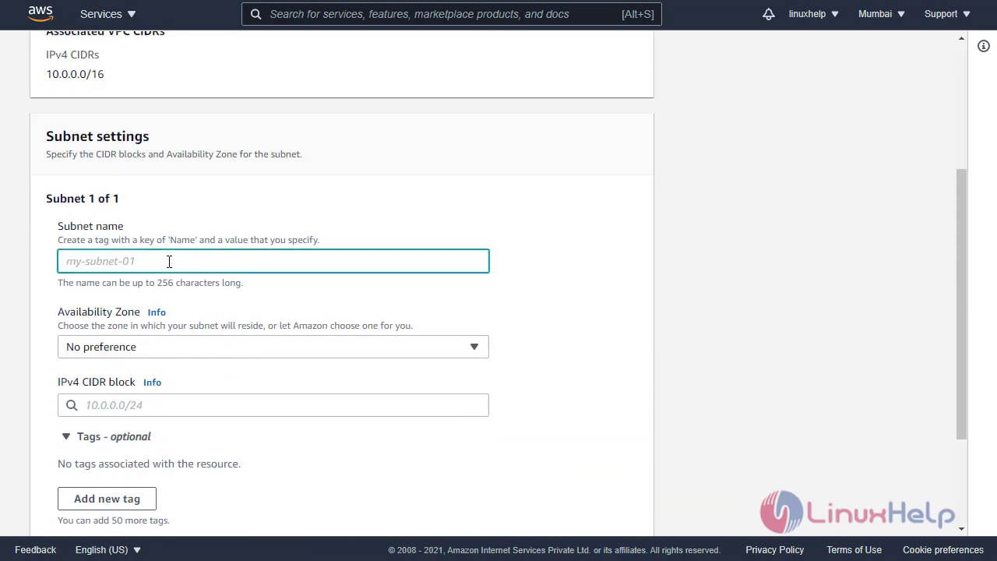
type("Linu")
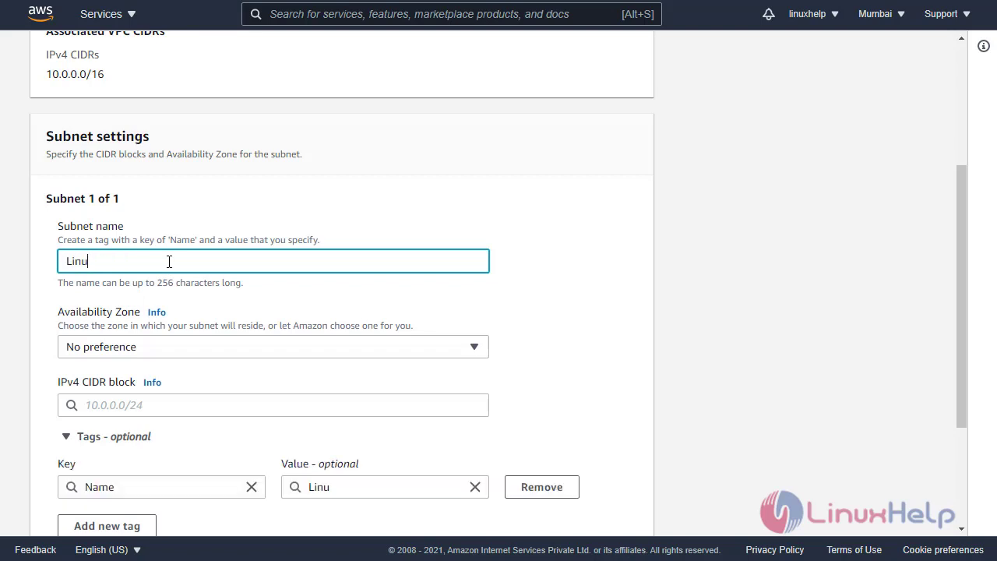
type("xhelp-SUB")
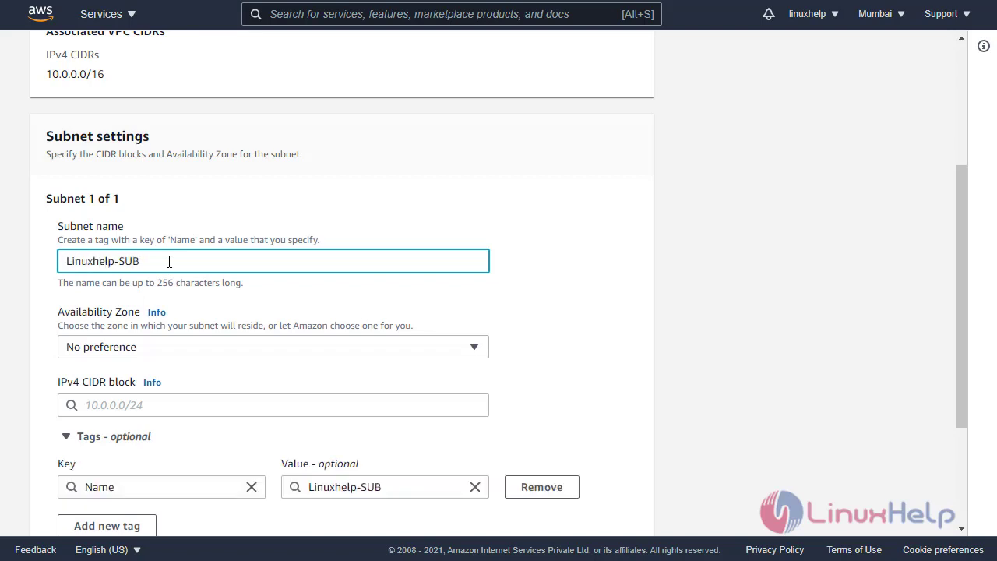
Step: Put the subnet in ap-south-1a with CIDR 10.0.0.0/24 and create it
left_click(219, 355)
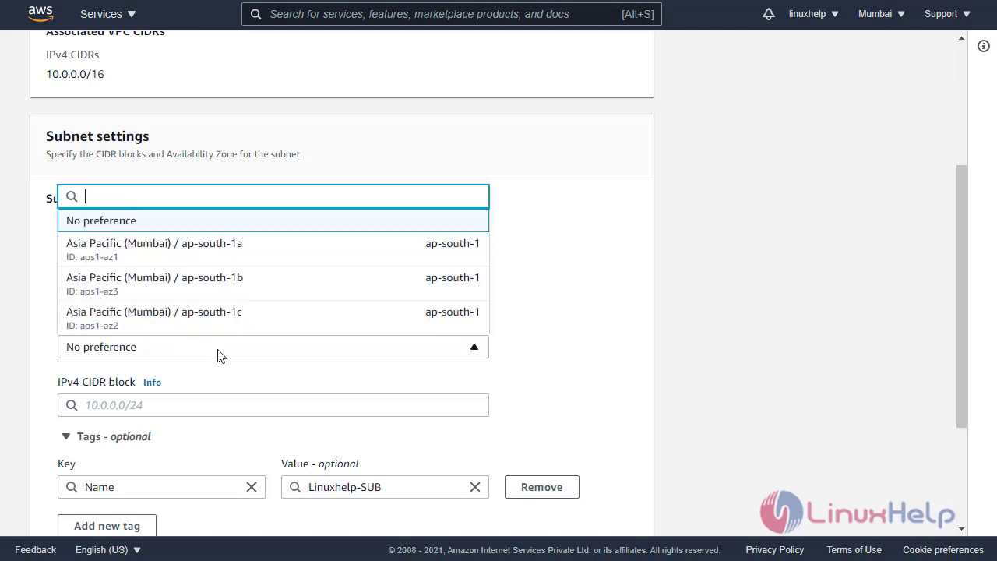
left_click(278, 253)
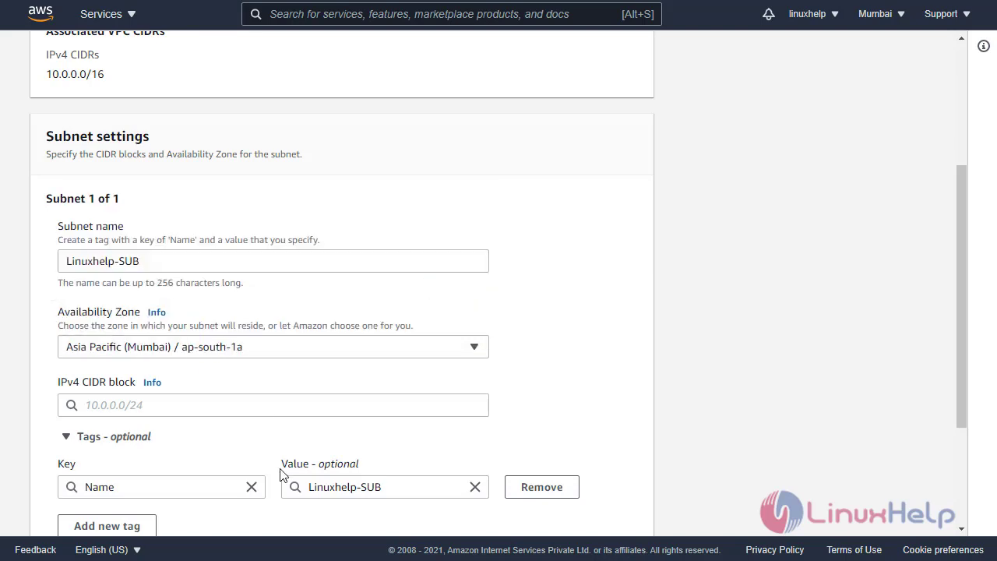
left_click(192, 405)
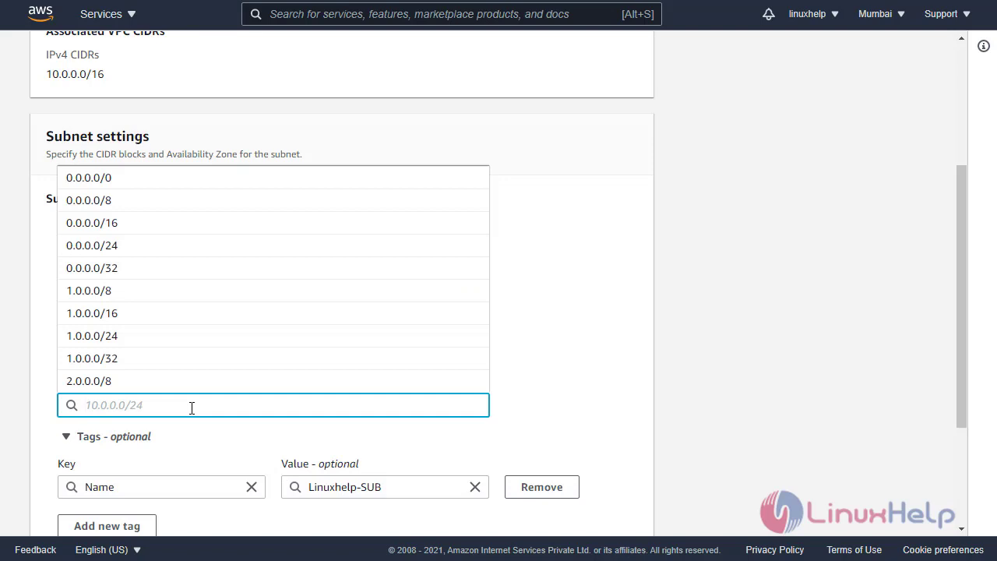
type("10.0.0.0")
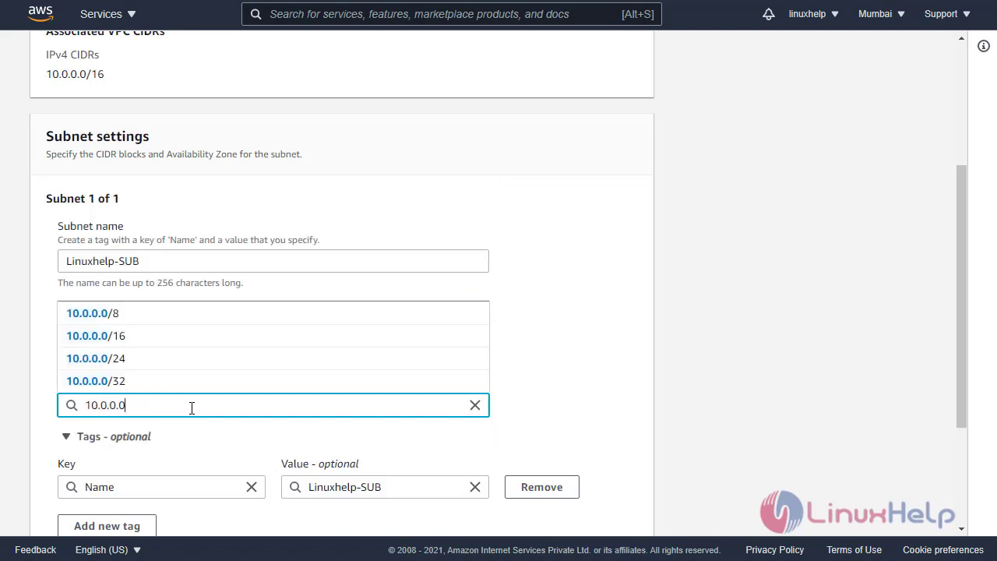
type("/24")
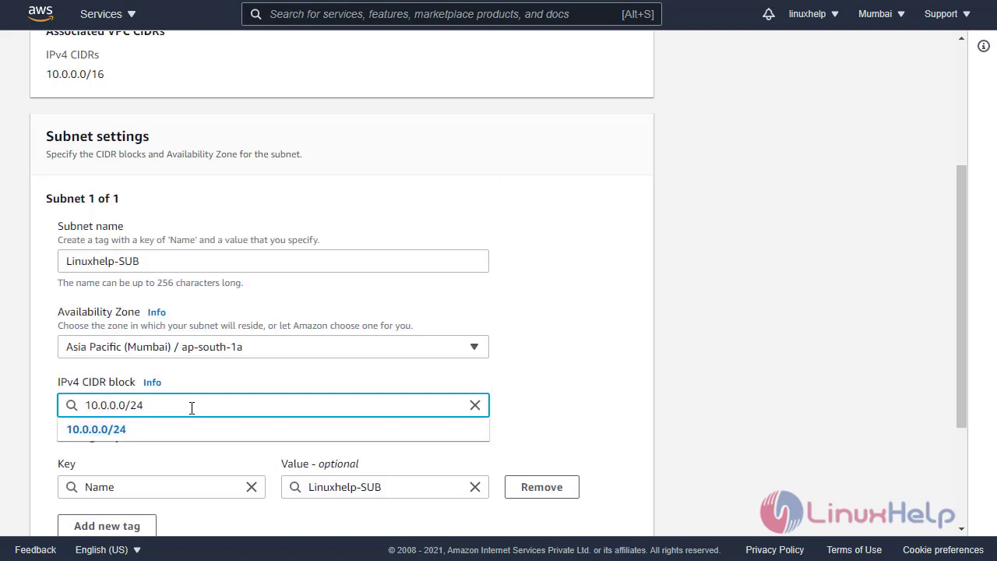
scroll(111, 349, "down", 2)
left_click(96, 274)
scroll(506, 466, "down", 1)
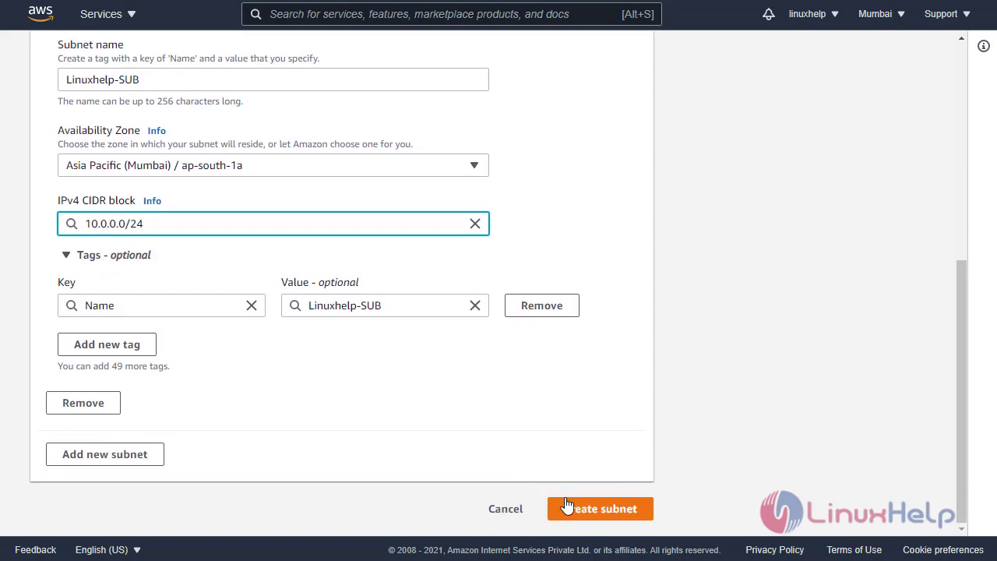
left_click(610, 519)
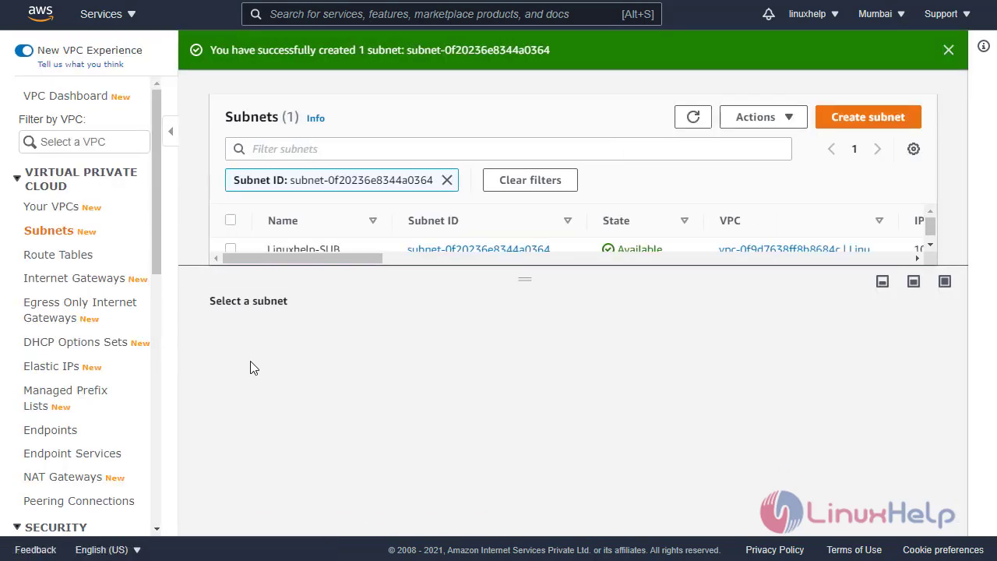
Step: Rename the Linuxhelp VPC's main route table to Linuxhelp-RT
left_click(49, 258)
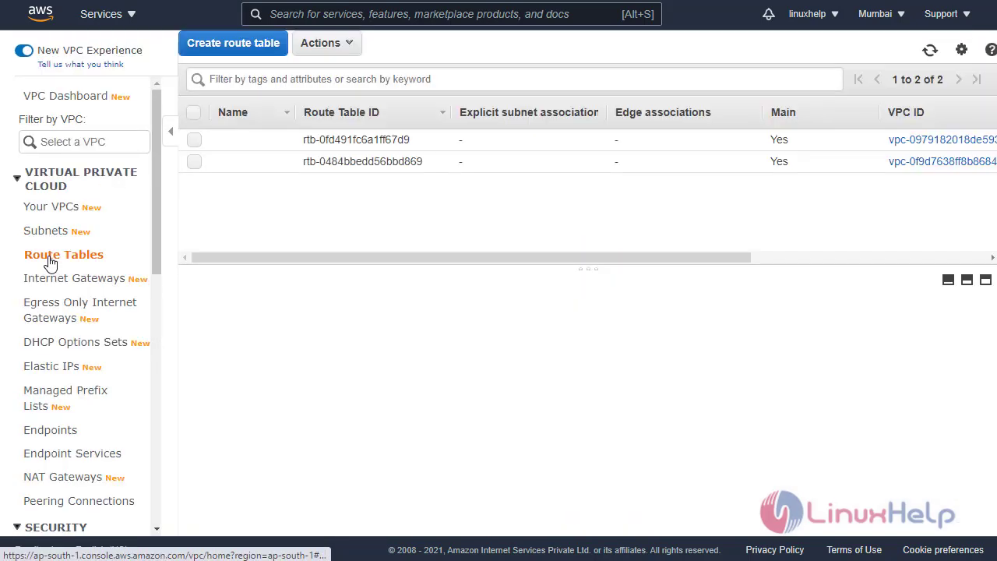
mouse_move(510, 258)
left_mouse_down()
mouse_move(568, 259)
mouse_move(519, 259)
left_mouse_up()
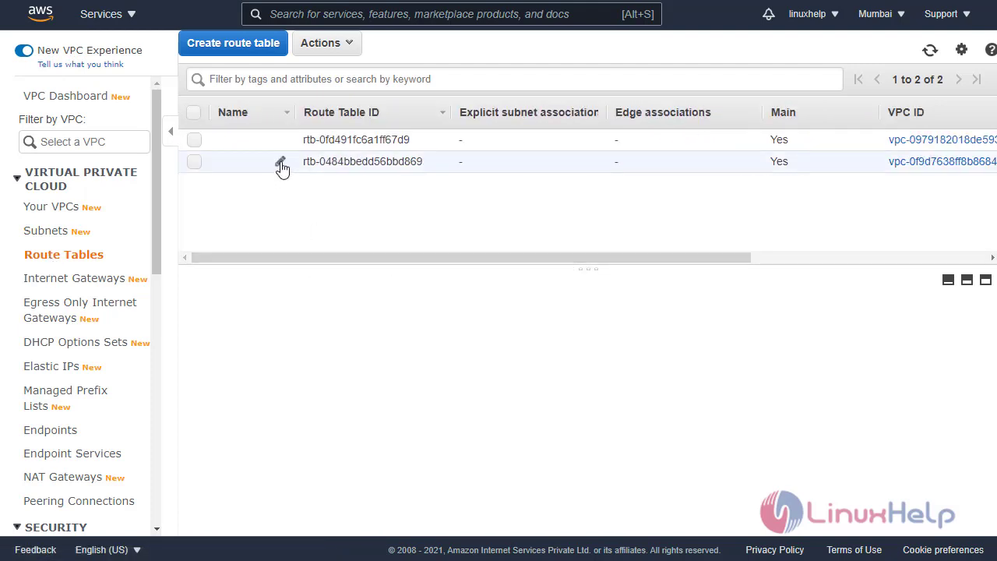
left_click(277, 164)
type("L")
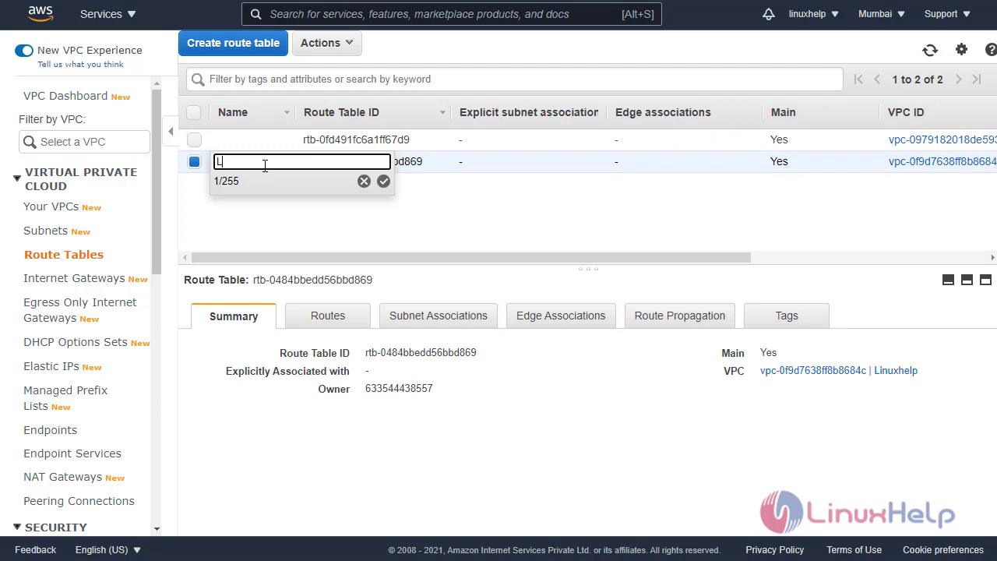
type("inuxhelp-RT")
left_click(383, 180)
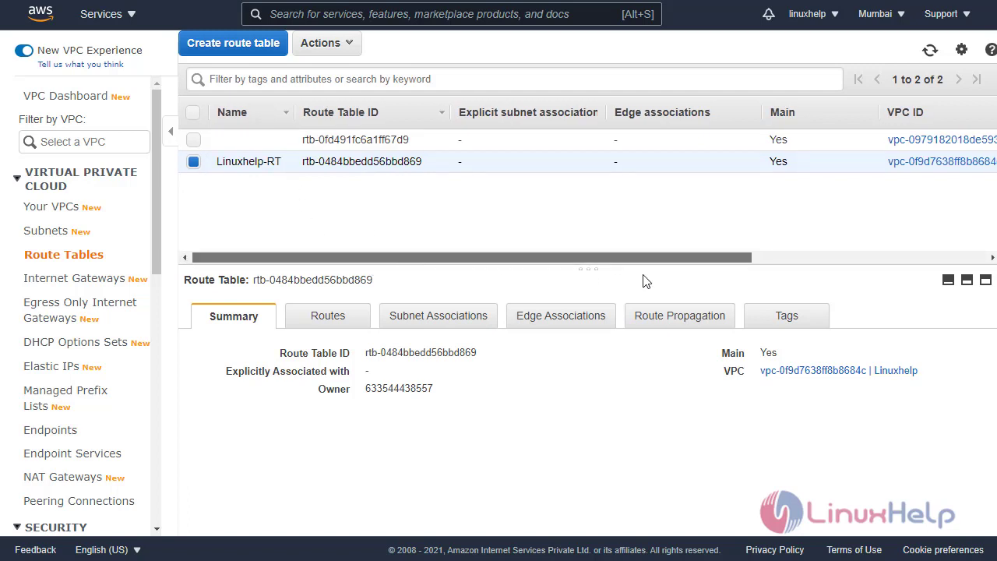
Step: Create an internet gateway named Linuxhelp-IGW
left_click(111, 287)
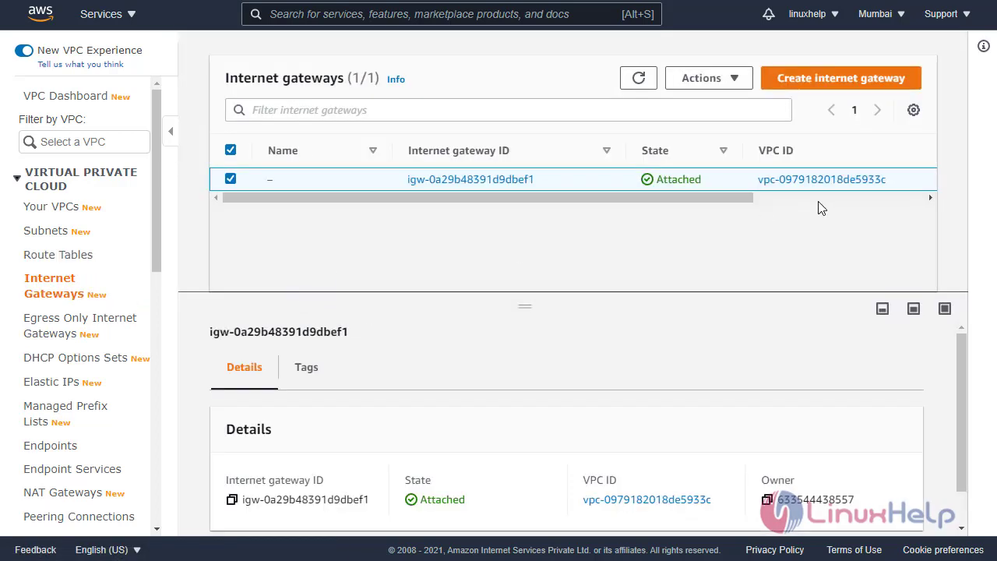
left_click(879, 91)
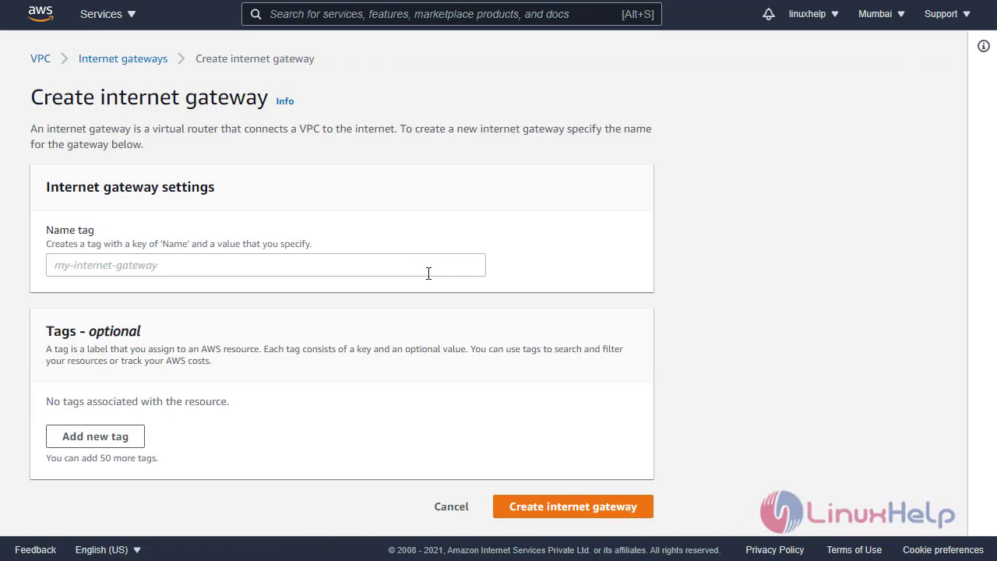
left_click(430, 268)
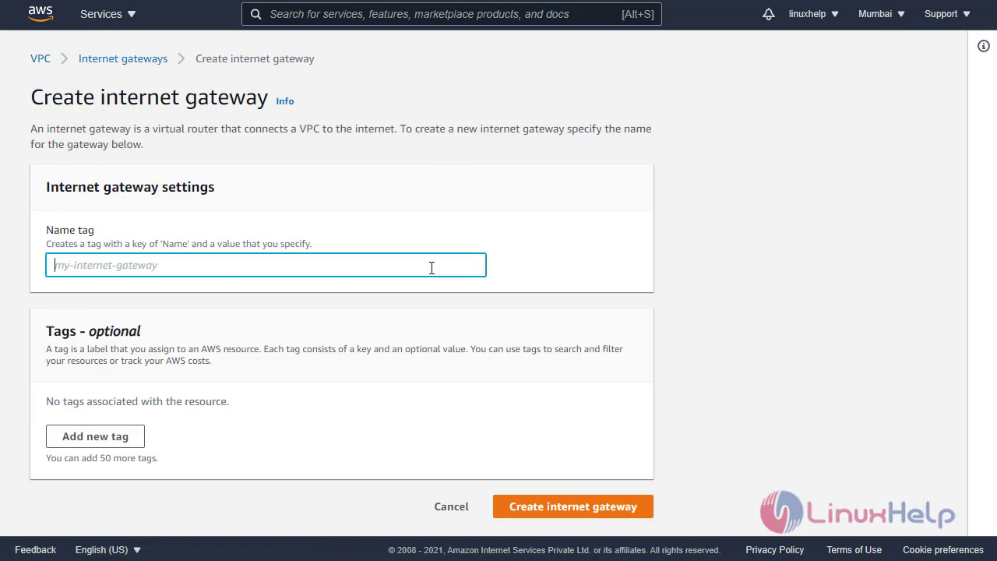
type("Linuxhelp")
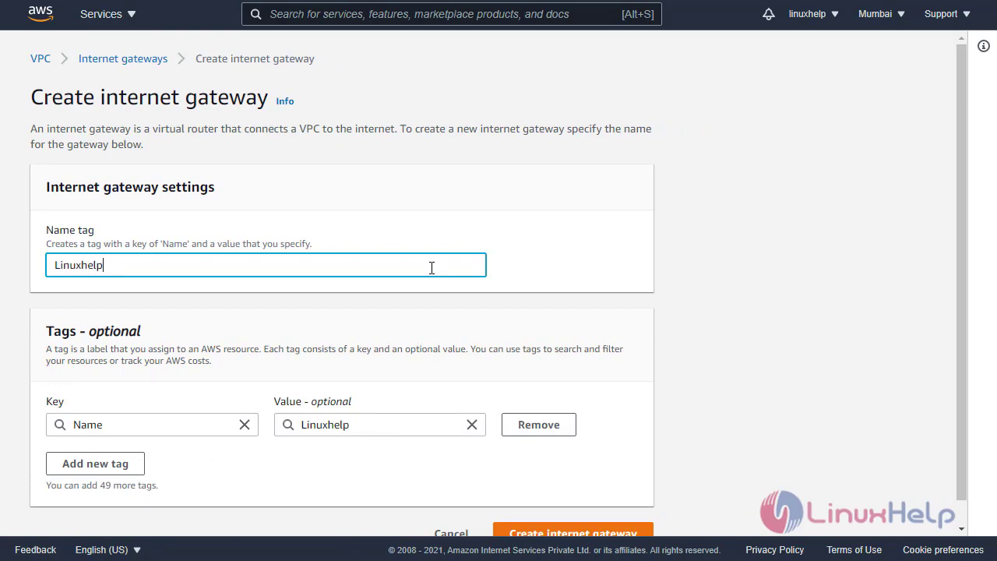
type("-IGW")
left_click(623, 533)
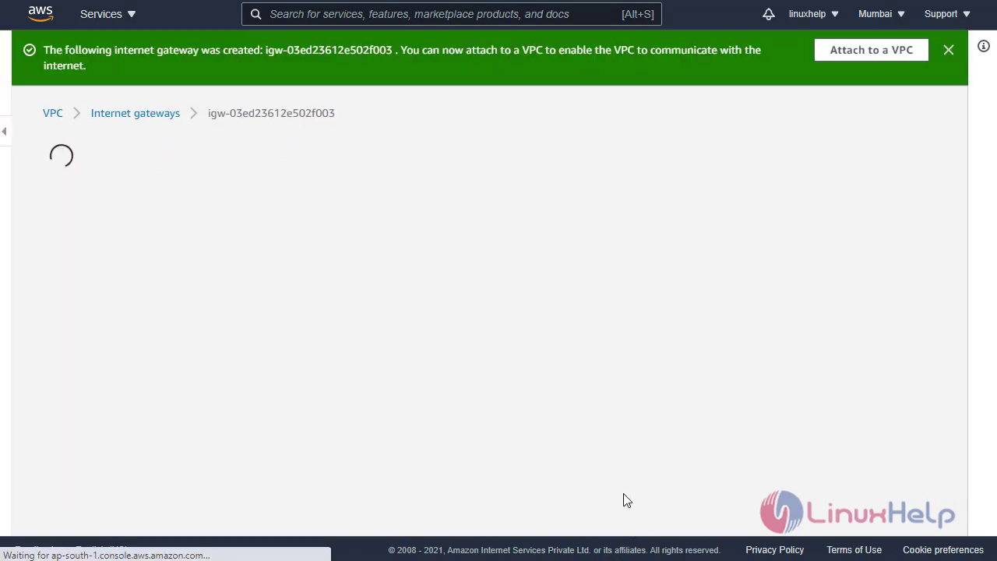
left_click(324, 114)
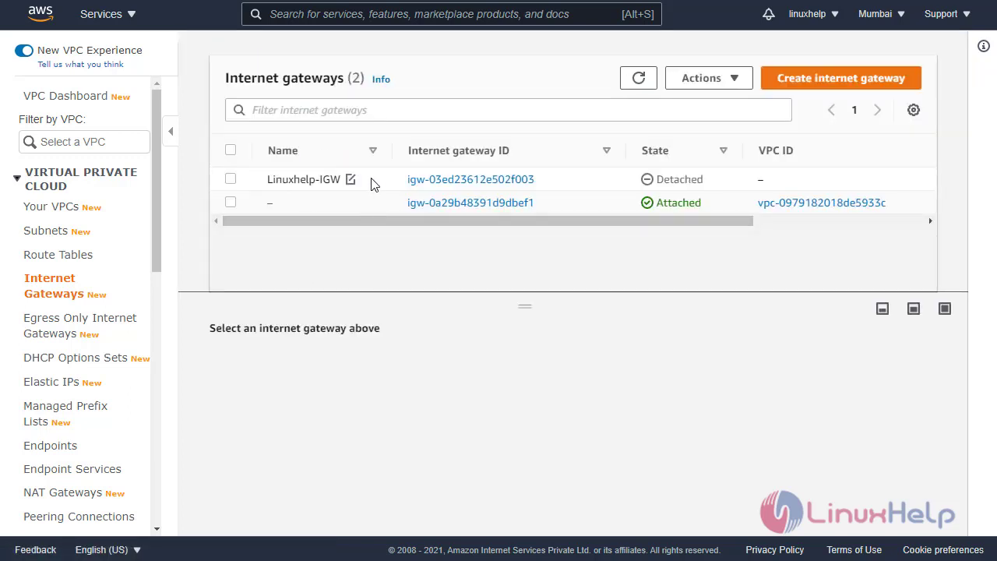
Step: Attach Linuxhelp-IGW to the Linuxhelp VPC
left_click(372, 184)
right_click(371, 184)
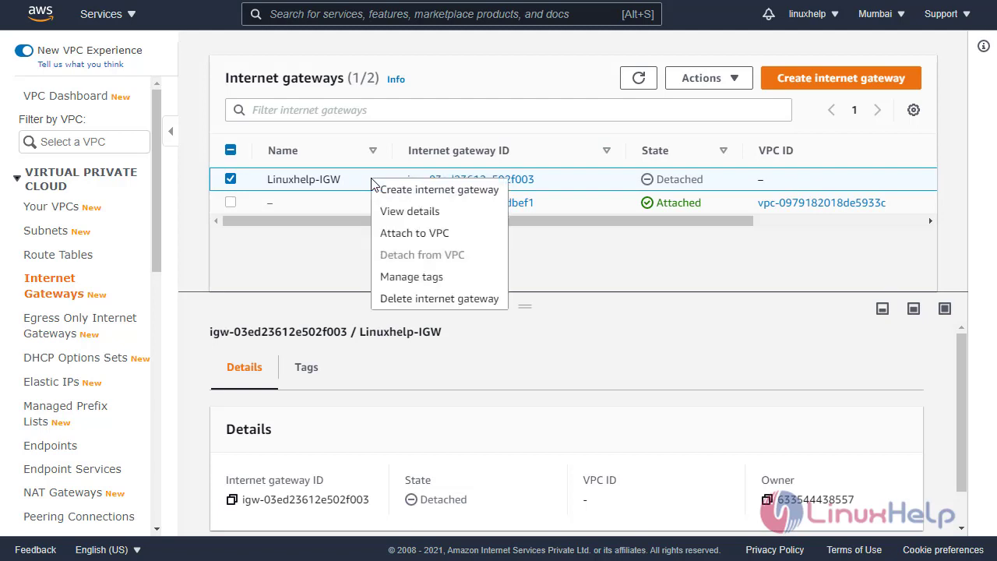
left_click(414, 237)
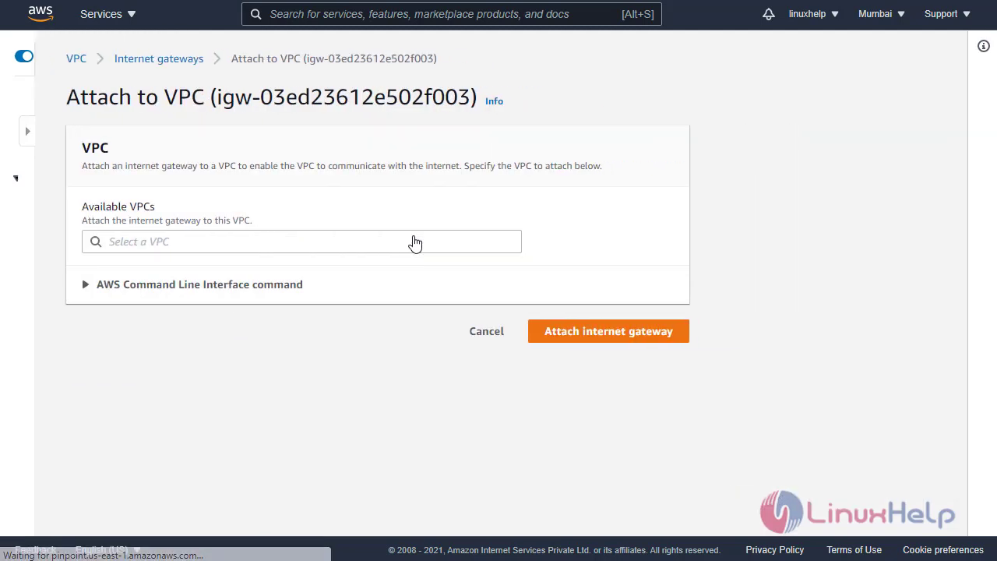
left_click(359, 241)
left_click(274, 269)
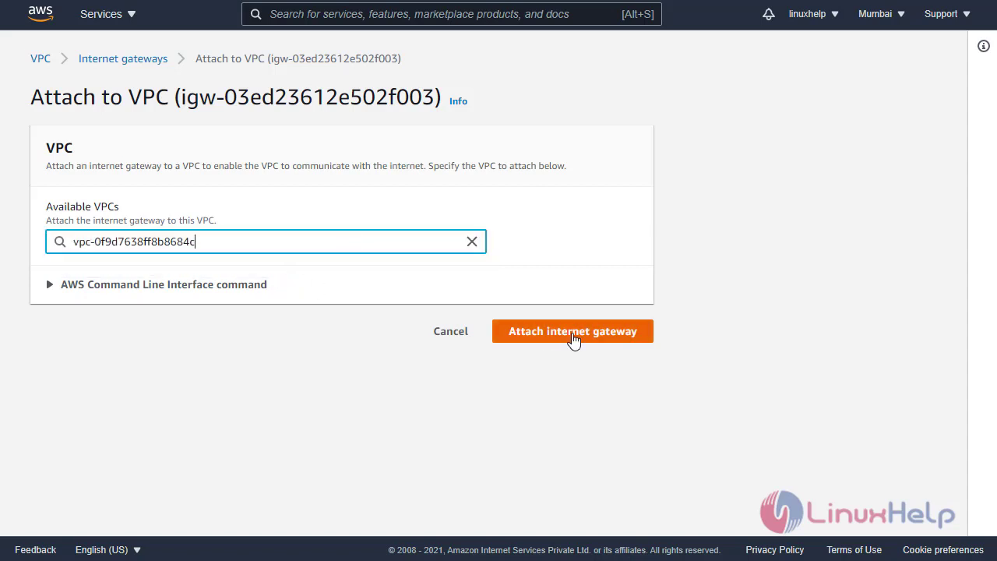
left_click(565, 344)
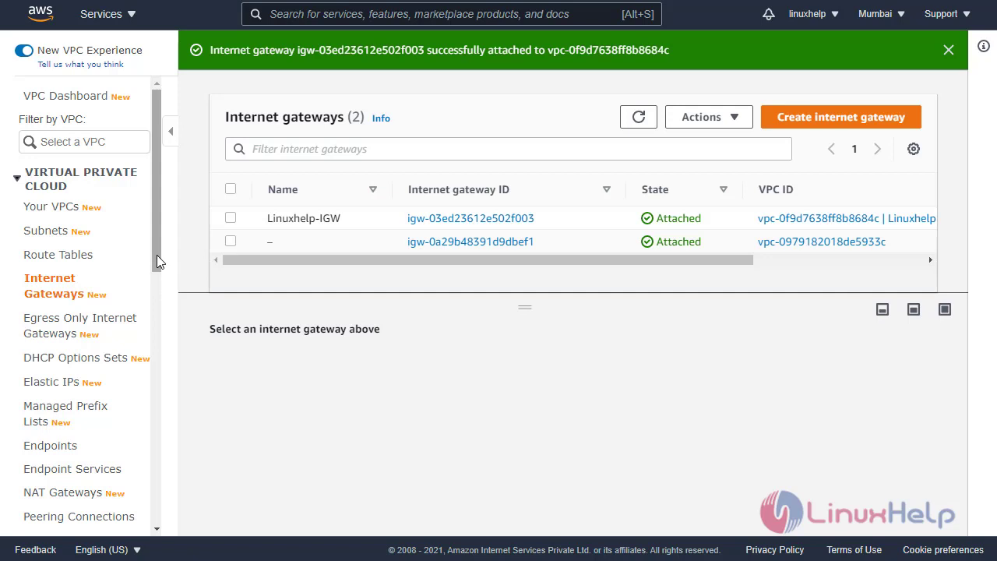
left_click(88, 261)
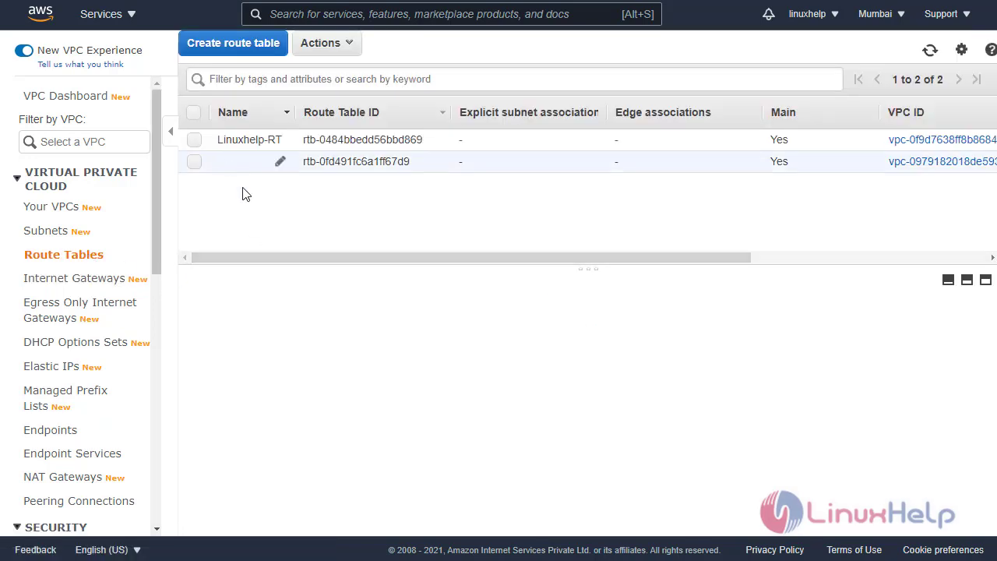
Step: Add a route with destination 0.0.0.0/0 to the Linuxhelp-RT route table
left_click(194, 139)
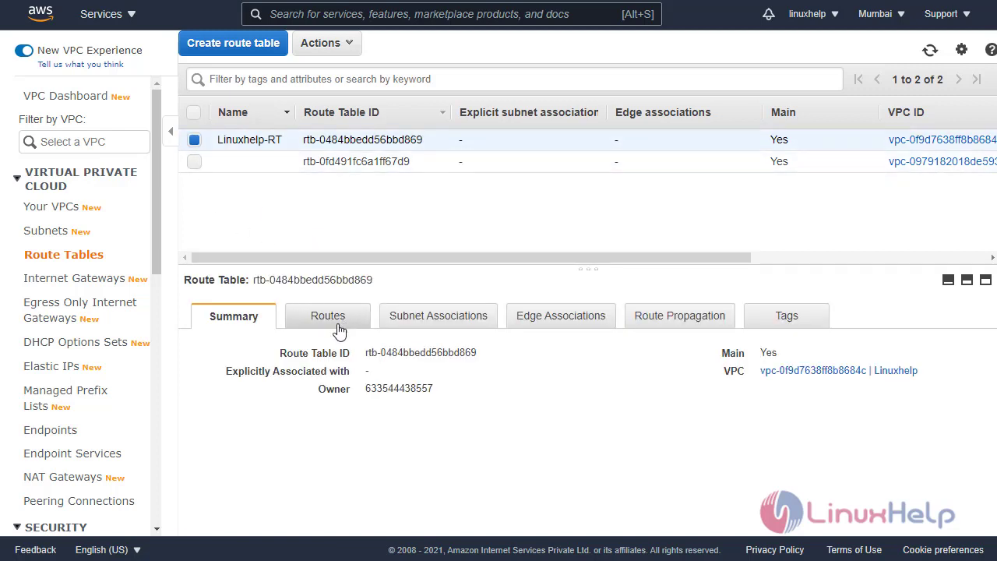
left_click(334, 321)
left_click(238, 356)
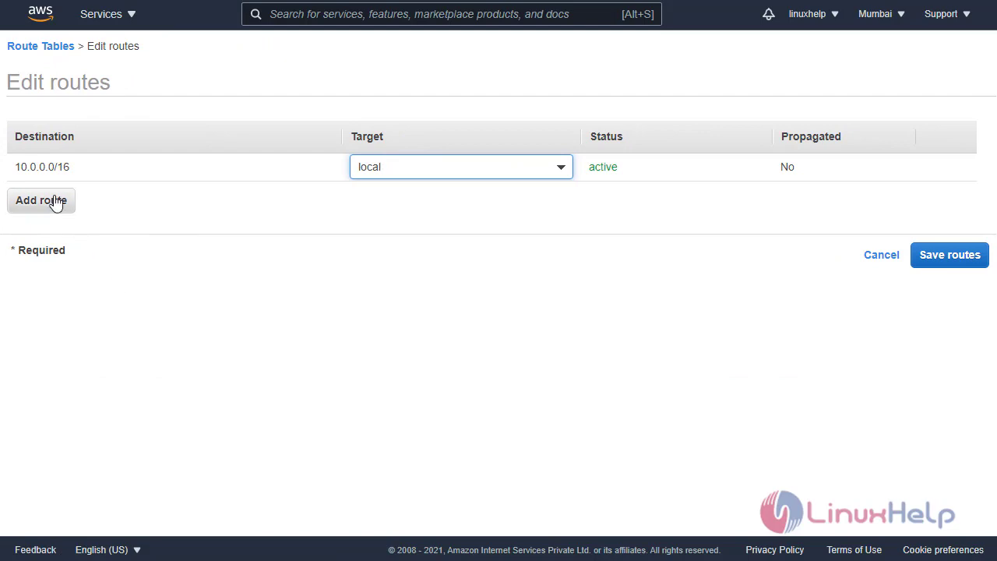
left_click(58, 201)
left_click(72, 191)
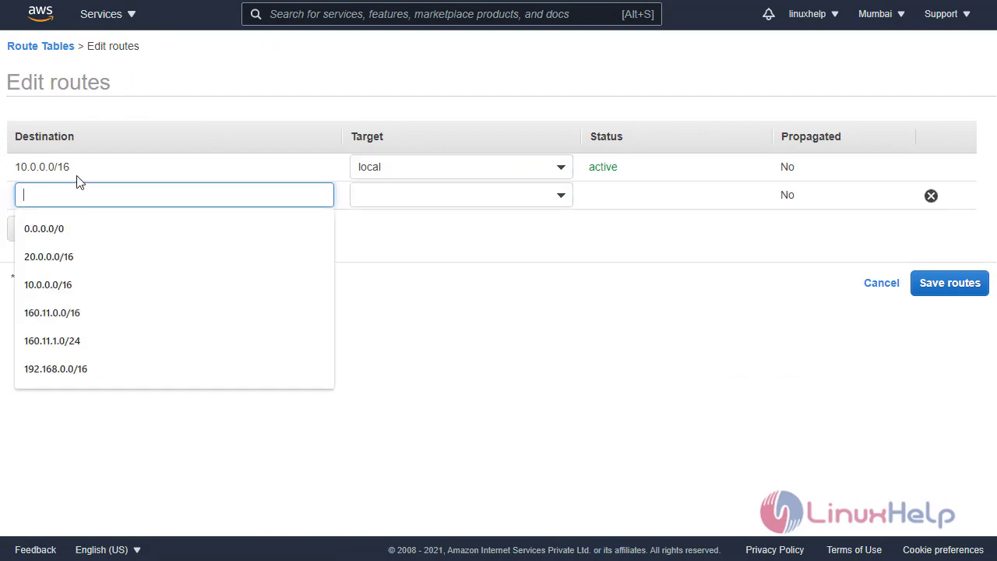
left_click(44, 226)
Step: Target the 0.0.0.0/0 route at internet gateway igw-03ed23612e502f003 and save it
left_click(405, 195)
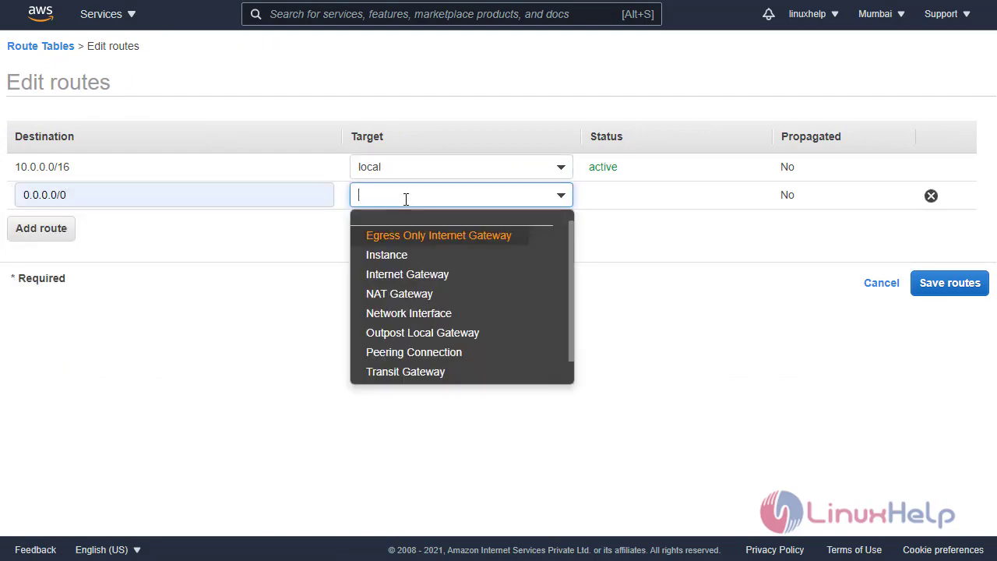
left_click(431, 277)
left_click(433, 237)
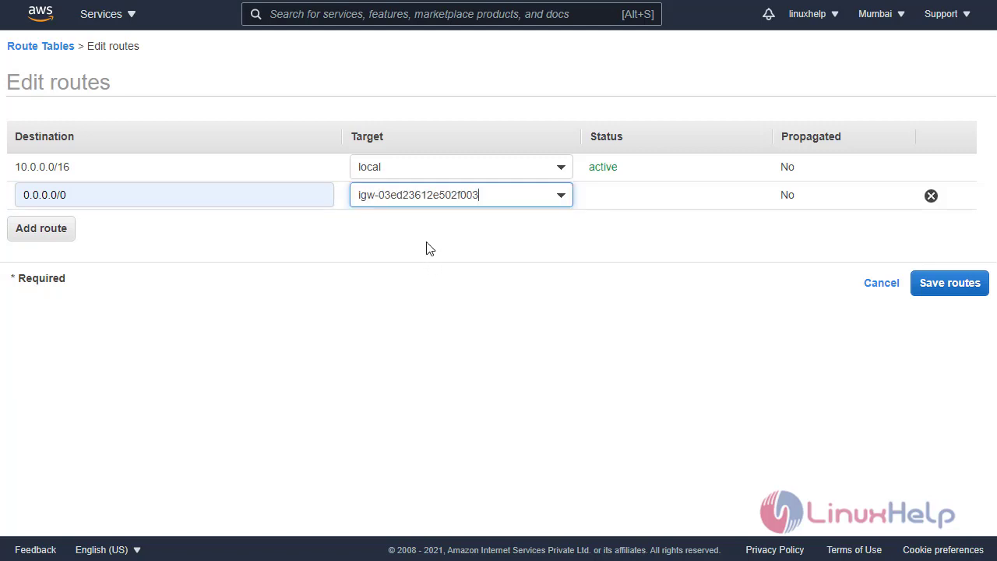
left_click(966, 287)
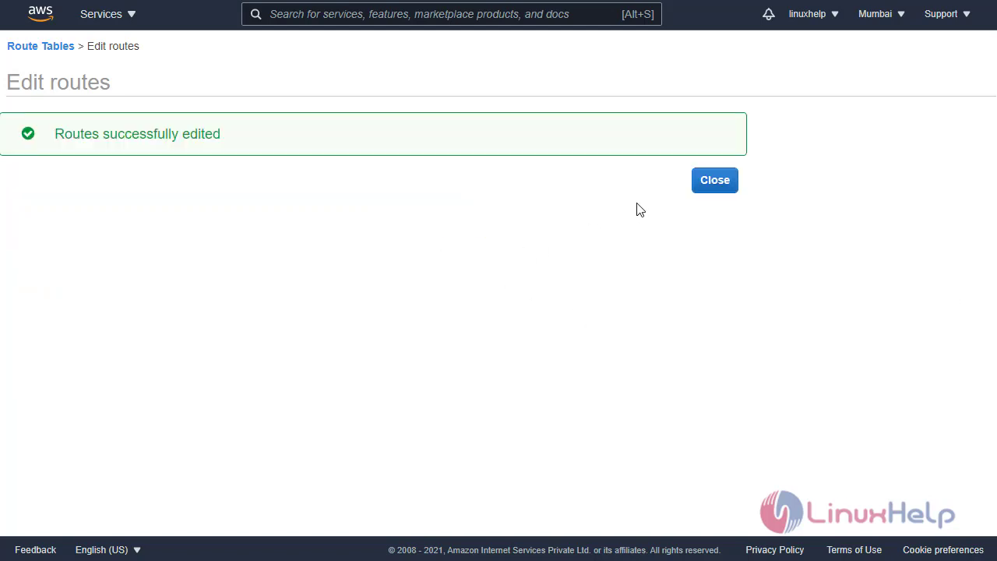
left_click(721, 184)
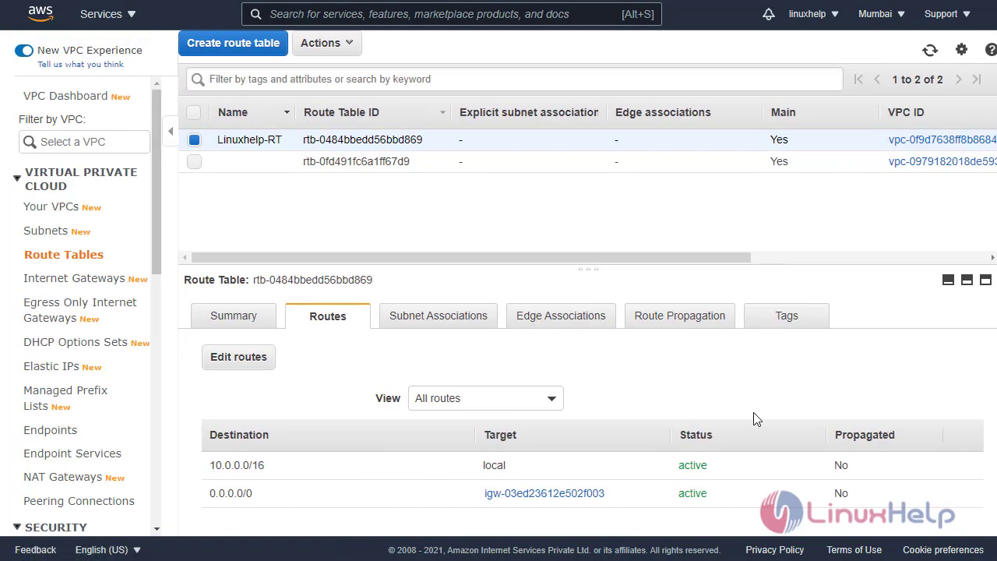
left_click(67, 231)
left_click(73, 215)
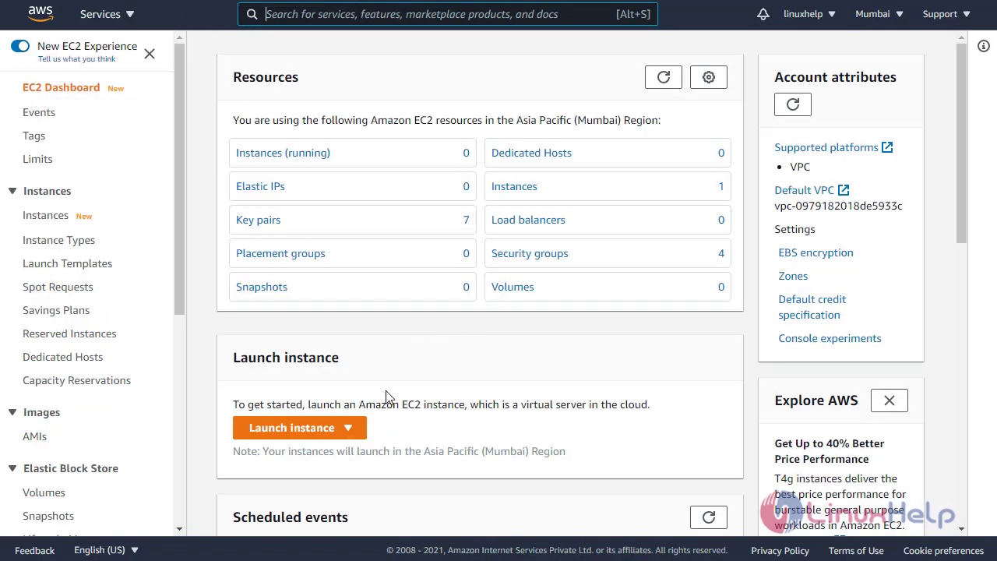
Step: Start a new instance launch using the free-tier Amazon Linux 2 AMI
left_click(337, 435)
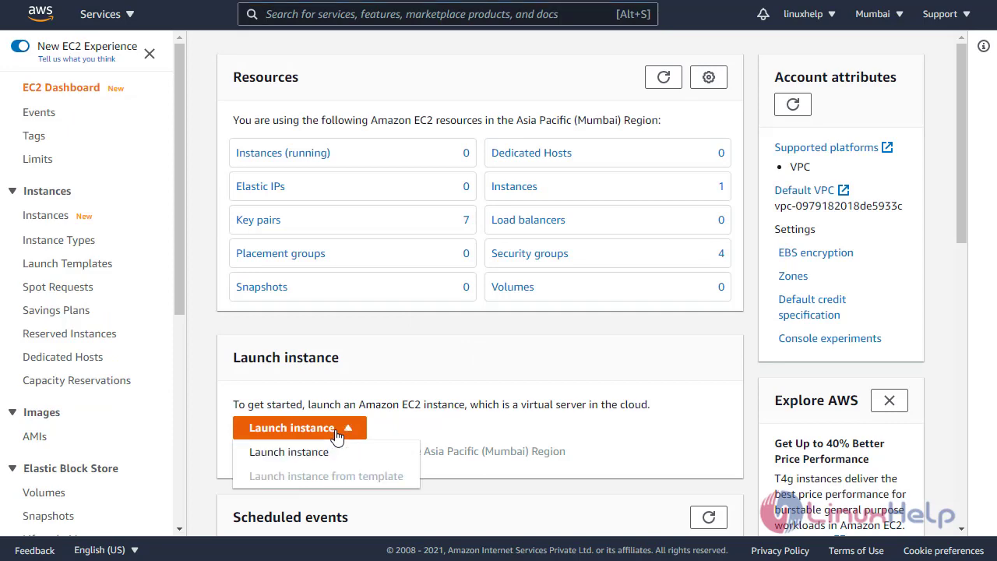
left_click(308, 452)
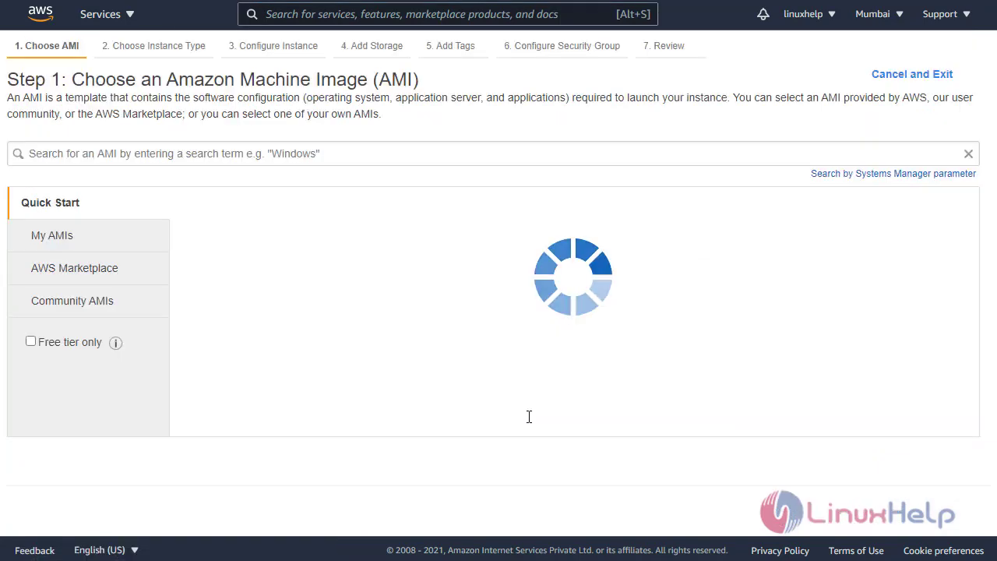
left_click(66, 345)
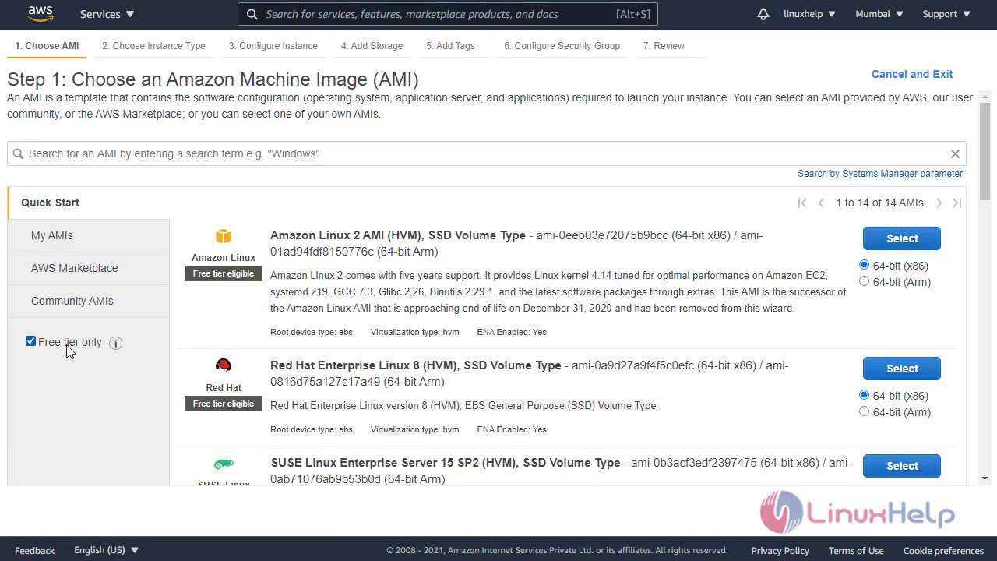
left_click(908, 243)
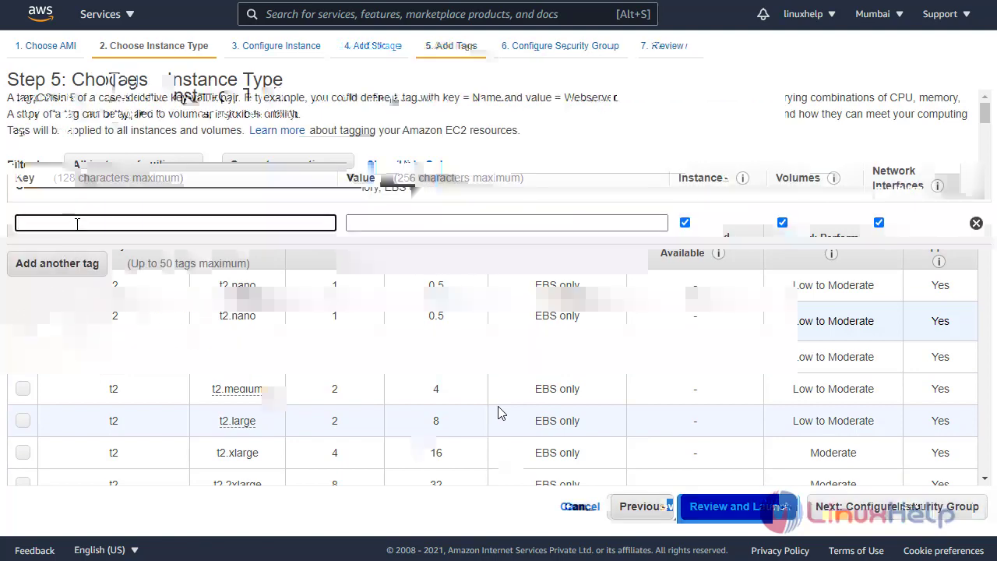
Step: Tag the instance with Name = Linuxhelp-INS
type("N")
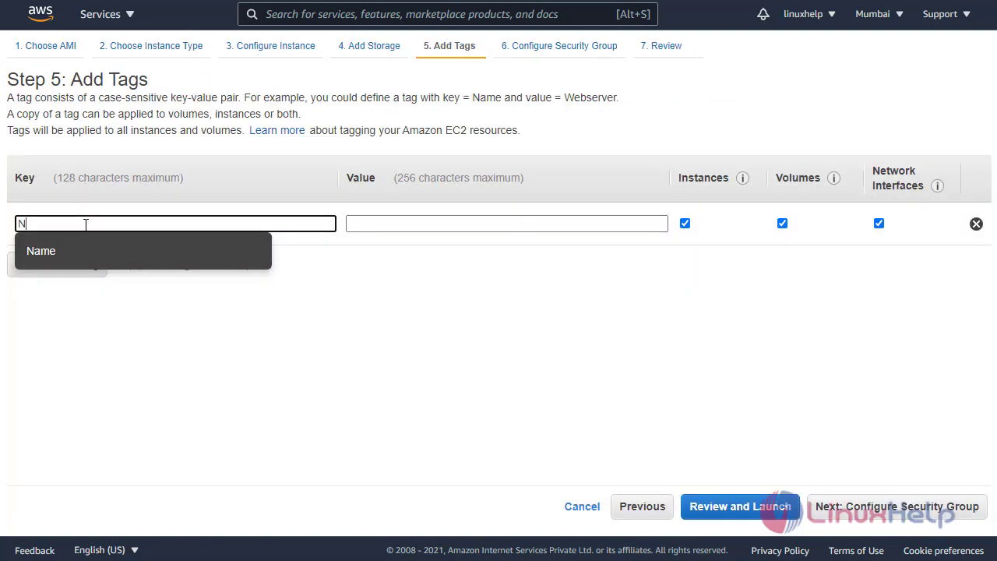
left_click(29, 251)
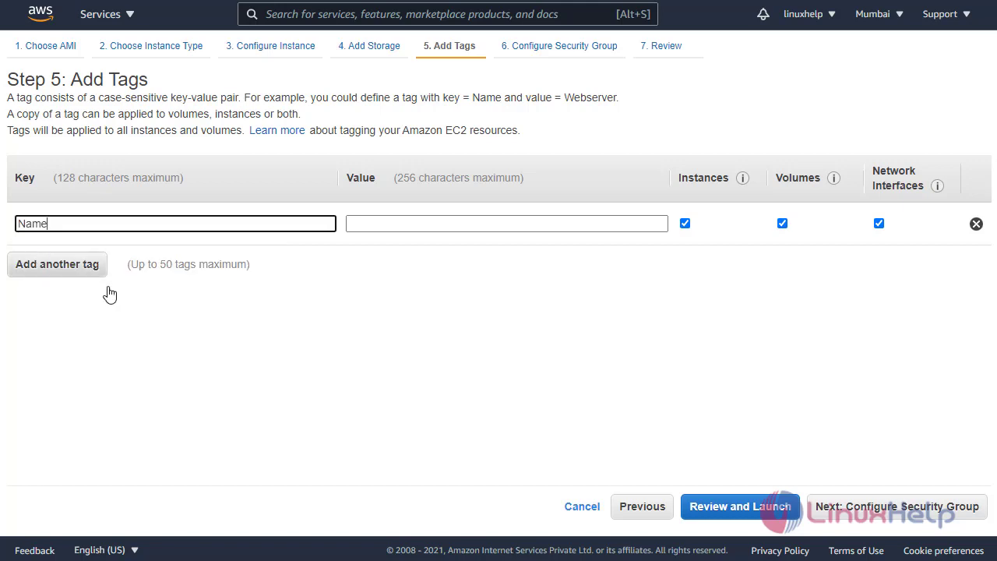
left_click(425, 223)
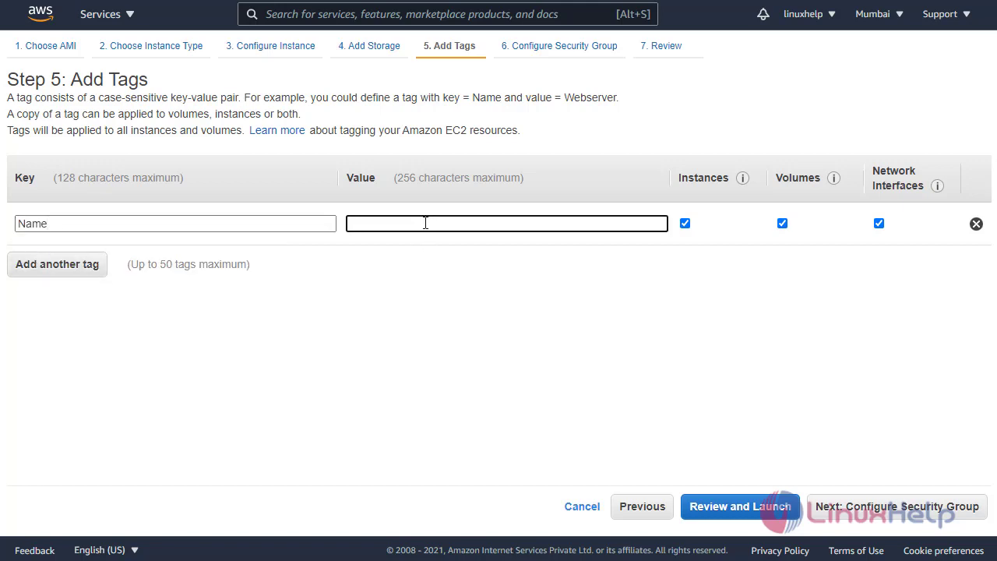
type("Linuxhelp")
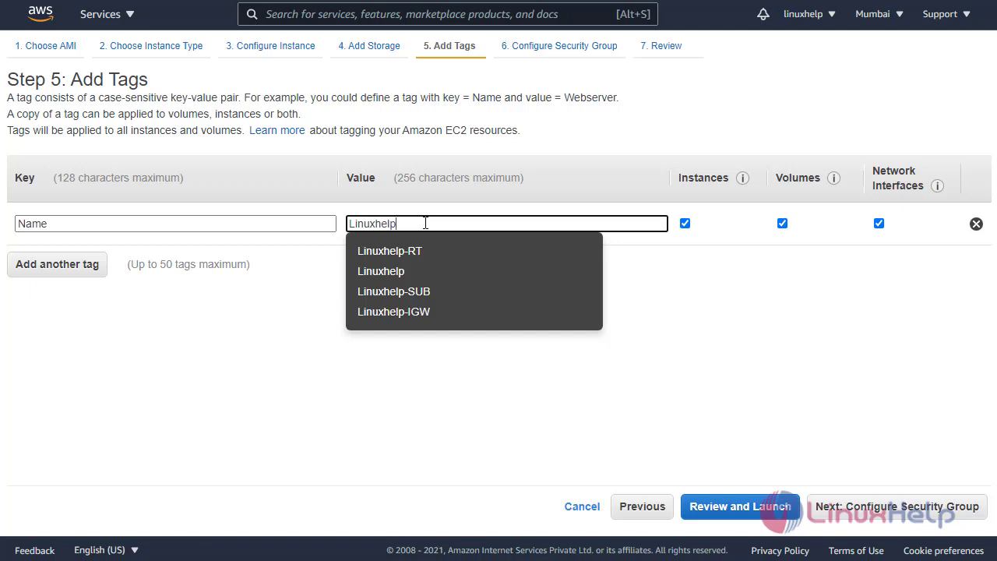
type("-INS")
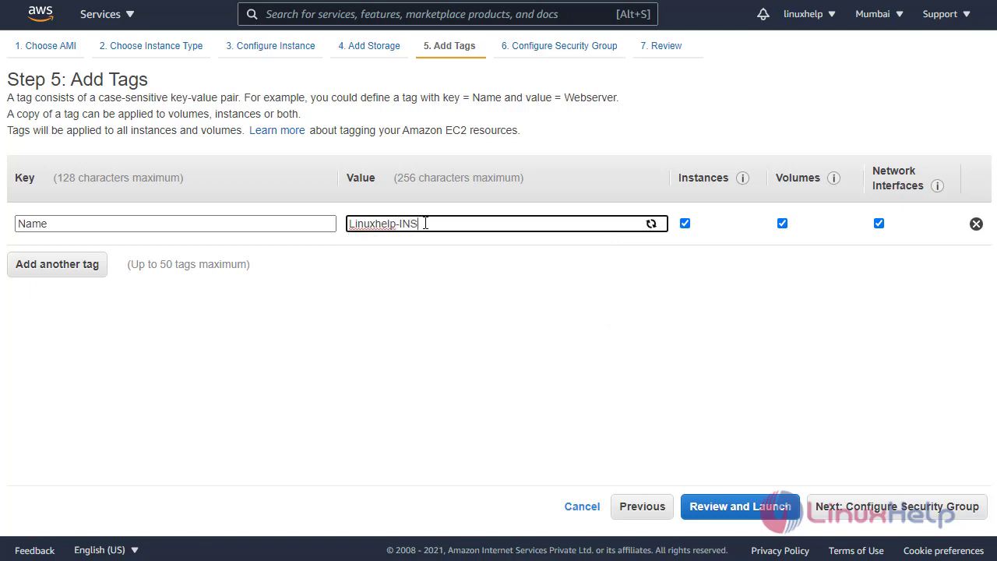
left_click(900, 514)
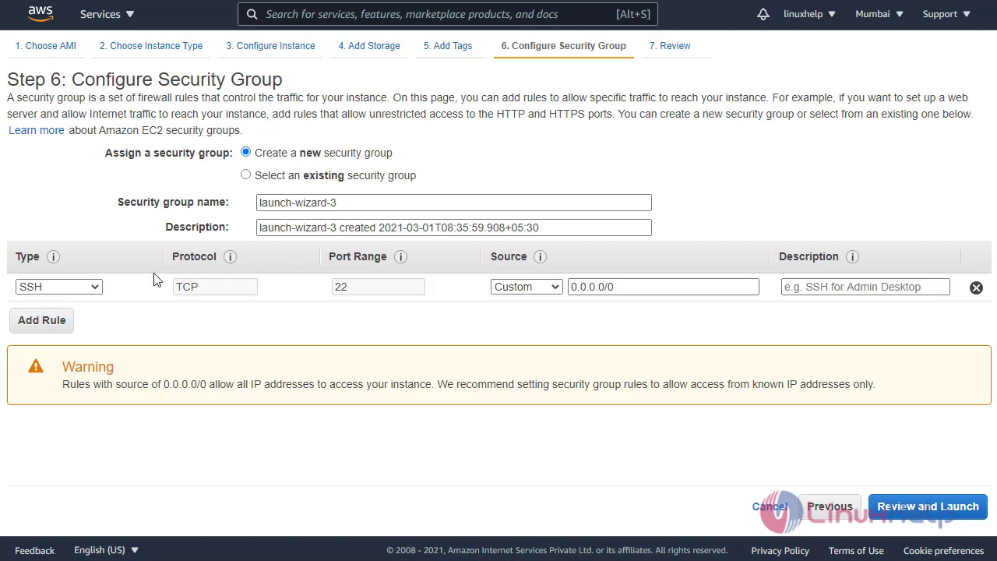
Step: Set the security group rule to All traffic from Anywhere and go to review
left_click(70, 294)
left_click(43, 428)
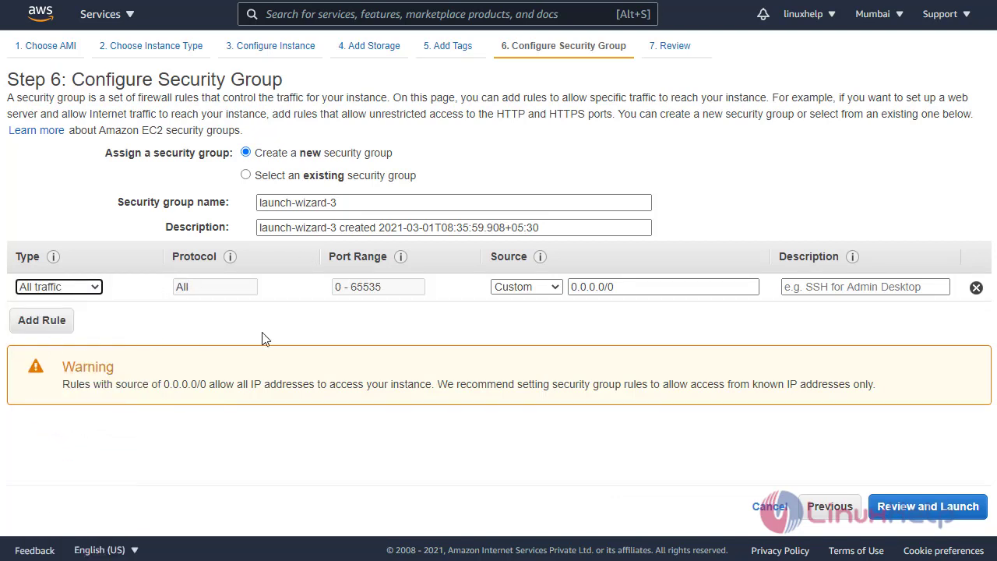
left_click(506, 287)
left_click(515, 314)
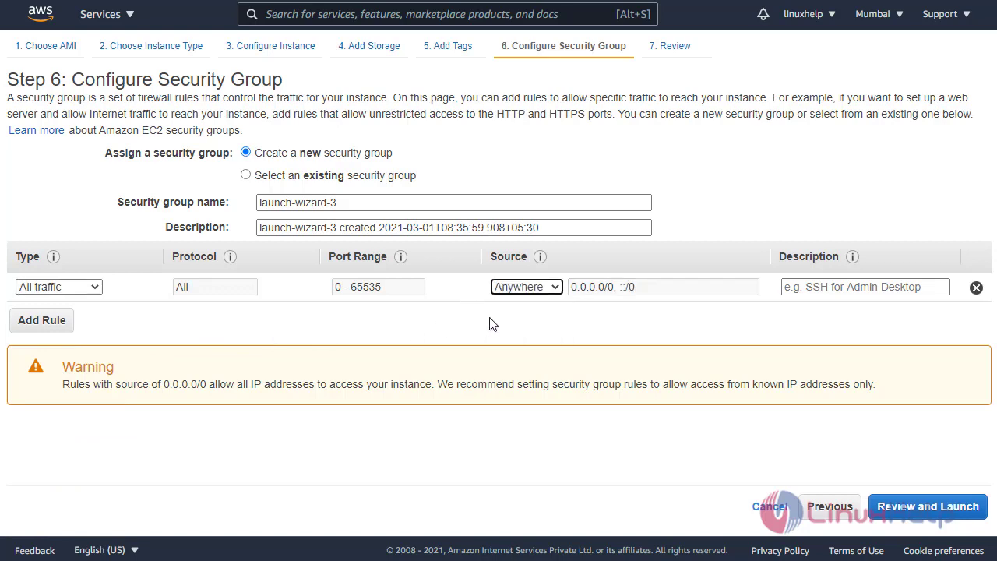
left_click(935, 506)
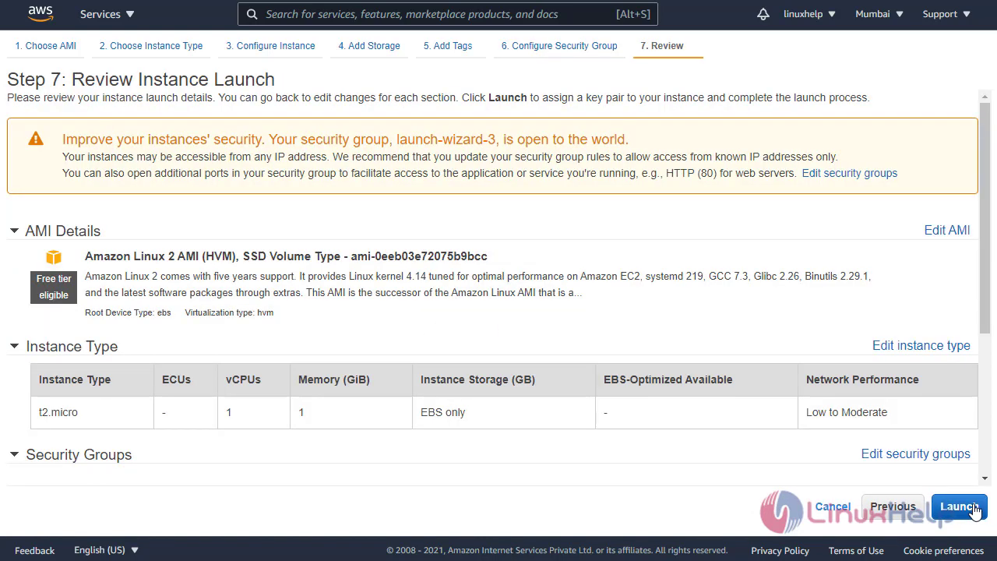
Step: Launch the instance with the existing PublicINS key pair
left_click(955, 508)
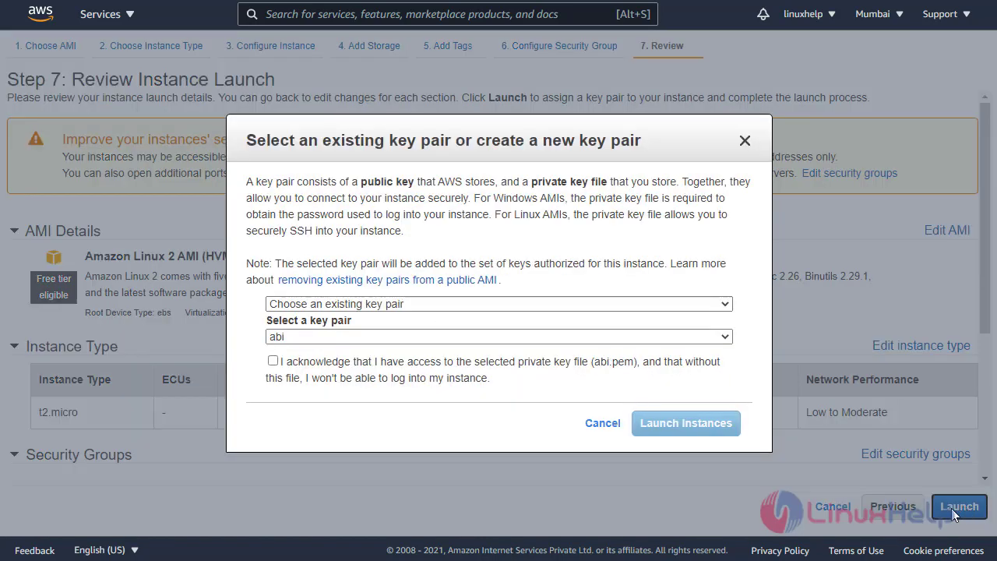
left_click(466, 338)
left_click(356, 420)
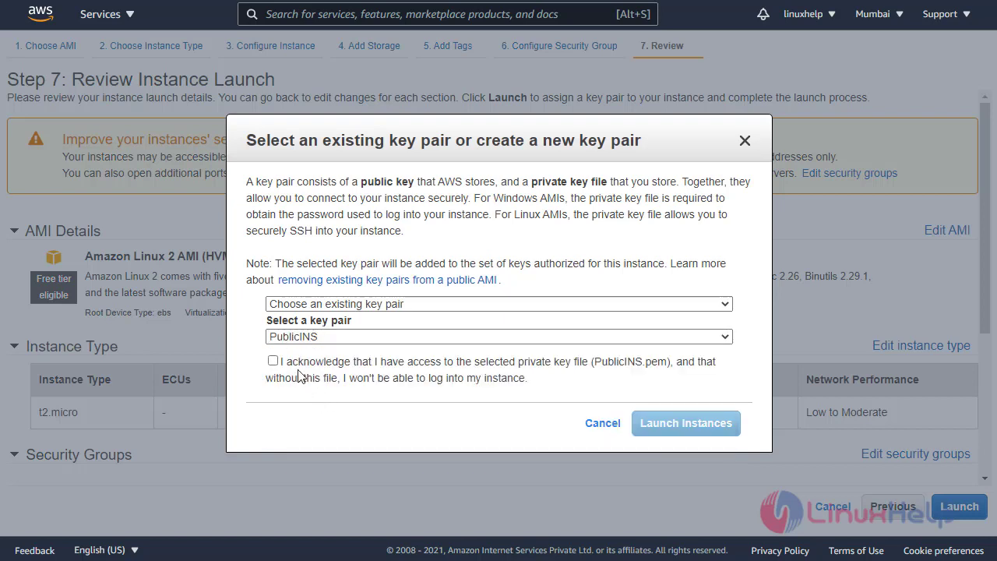
left_click(351, 371)
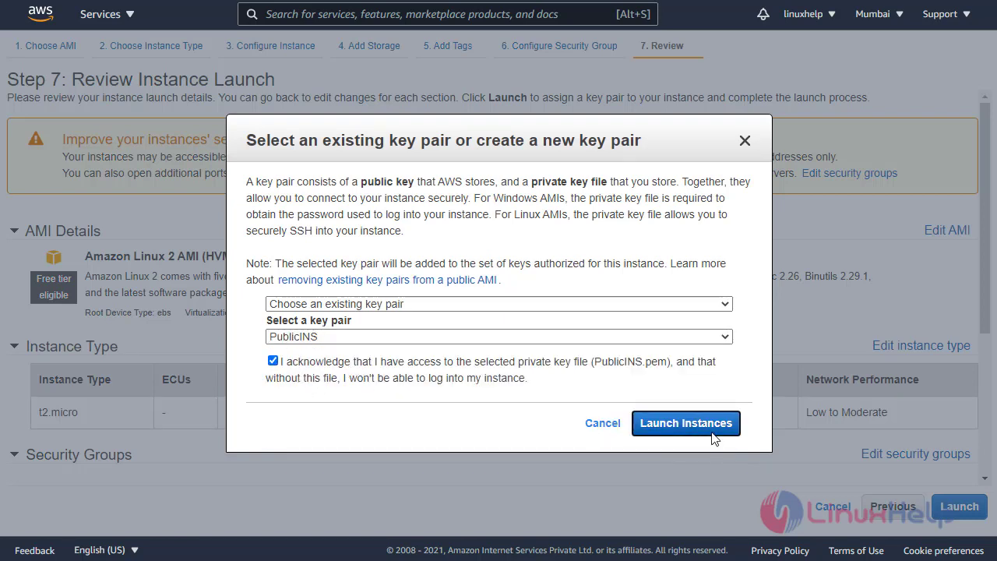
left_click(705, 432)
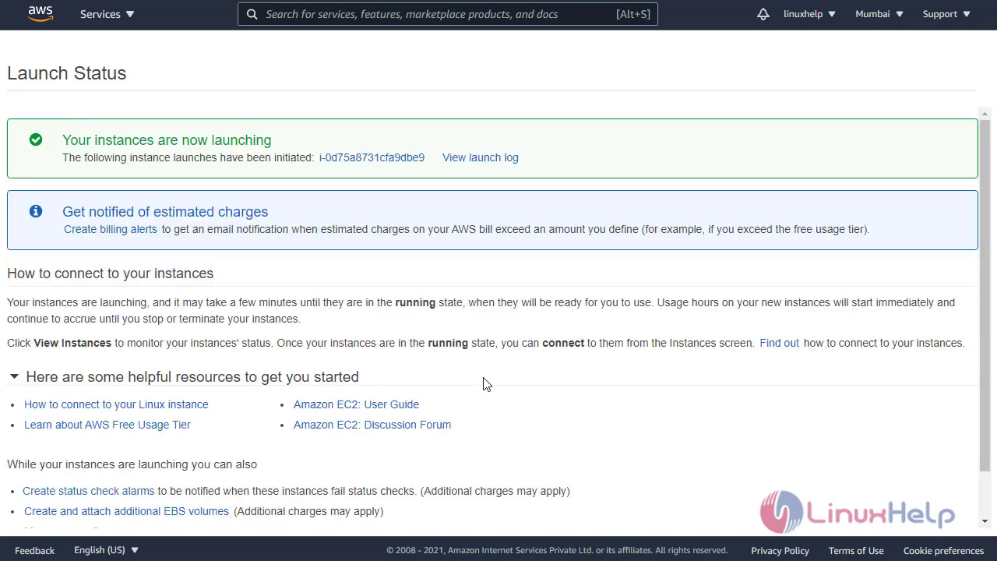
Step: Open the instances list to see Linuxhelp-INS pending
scroll(438, 333, "down", 2)
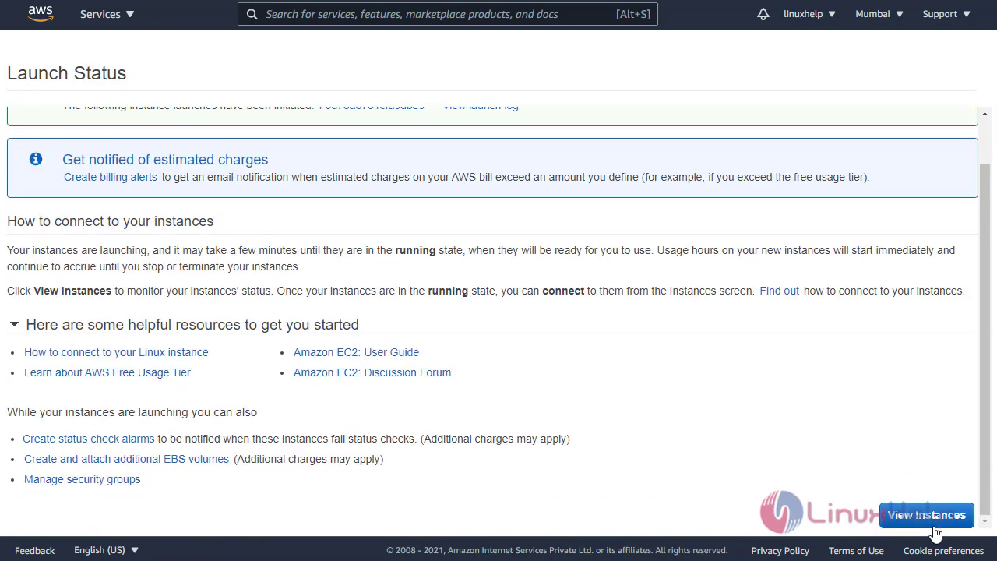
left_click(934, 517)
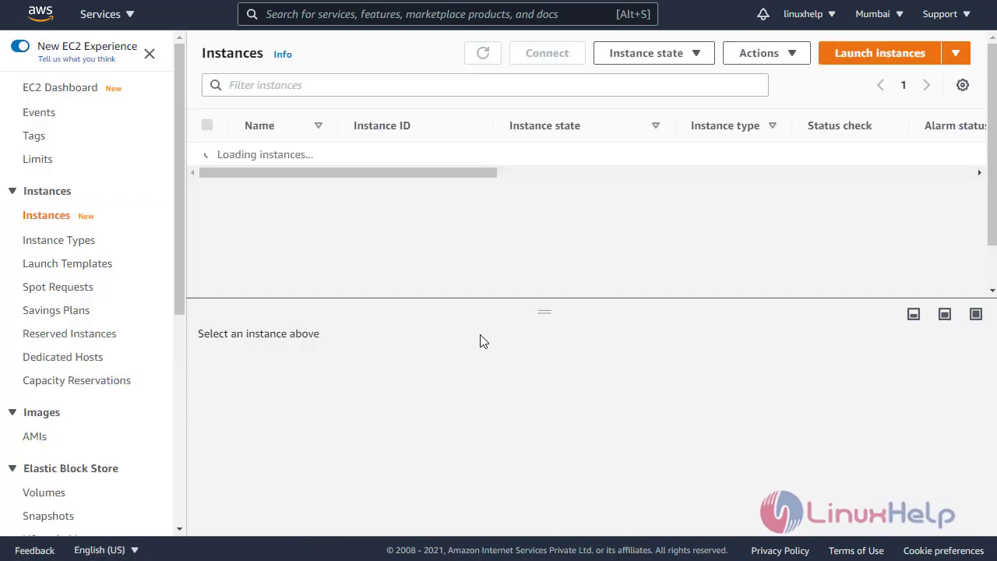
left_click_drag(399, 191, 361, 189)
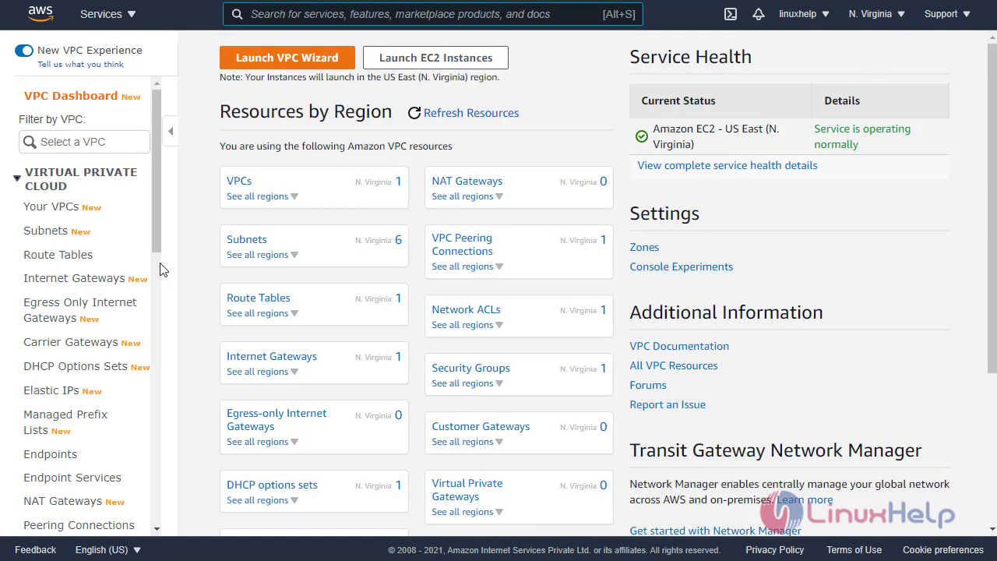
Step: Create VPC Linuxhelp1 with IPv4 CIDR block 20.0.0.0/16
left_click(56, 208)
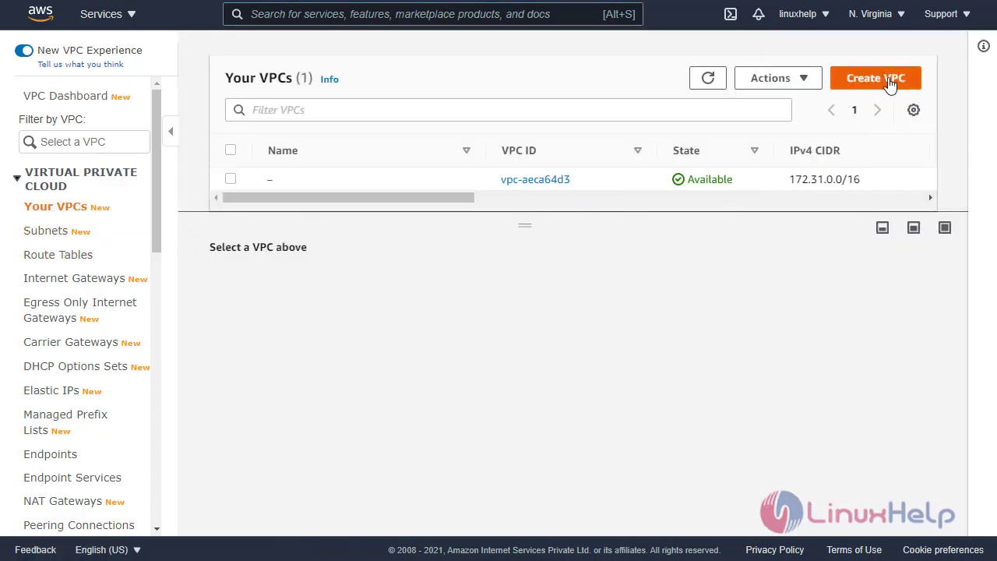
left_click(891, 83)
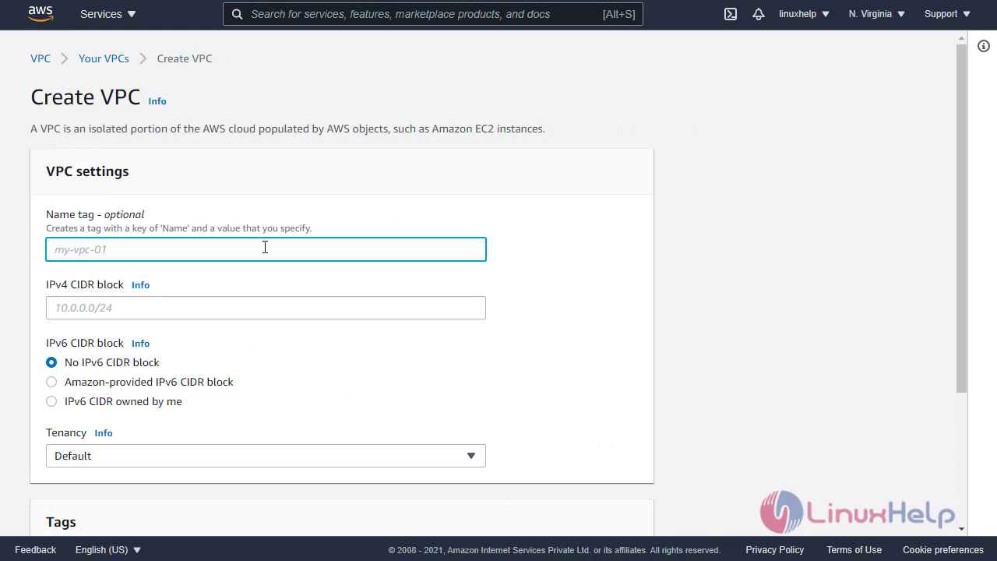
type("Linuxhelp1")
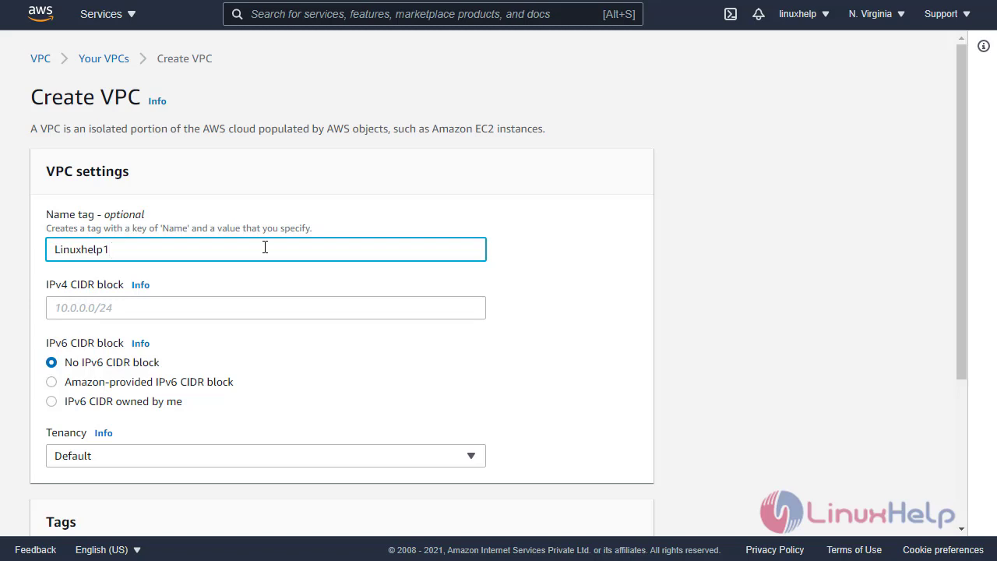
left_click(249, 307)
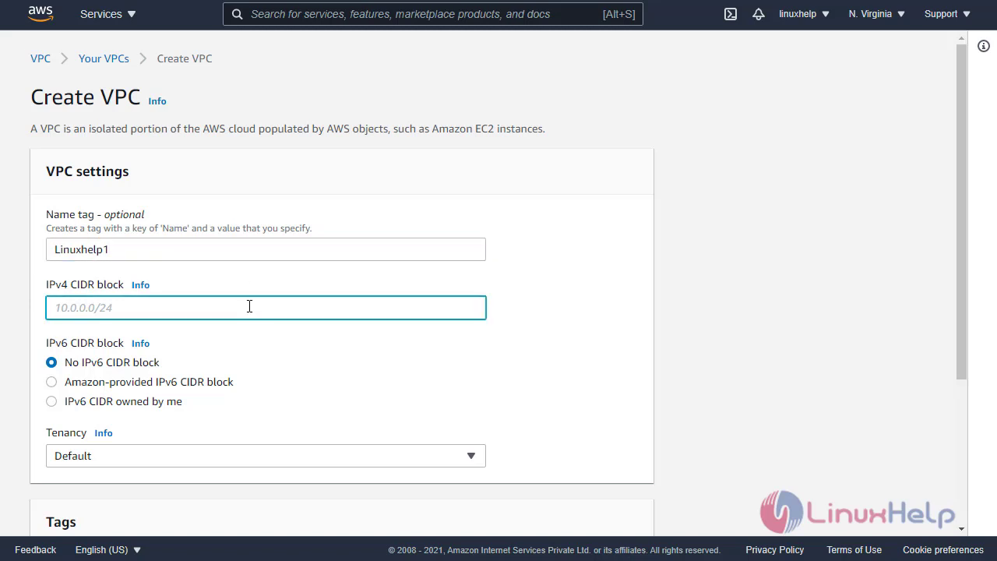
type("20.0.0.0/16")
scroll(267, 347, "down", 3)
left_click(583, 516)
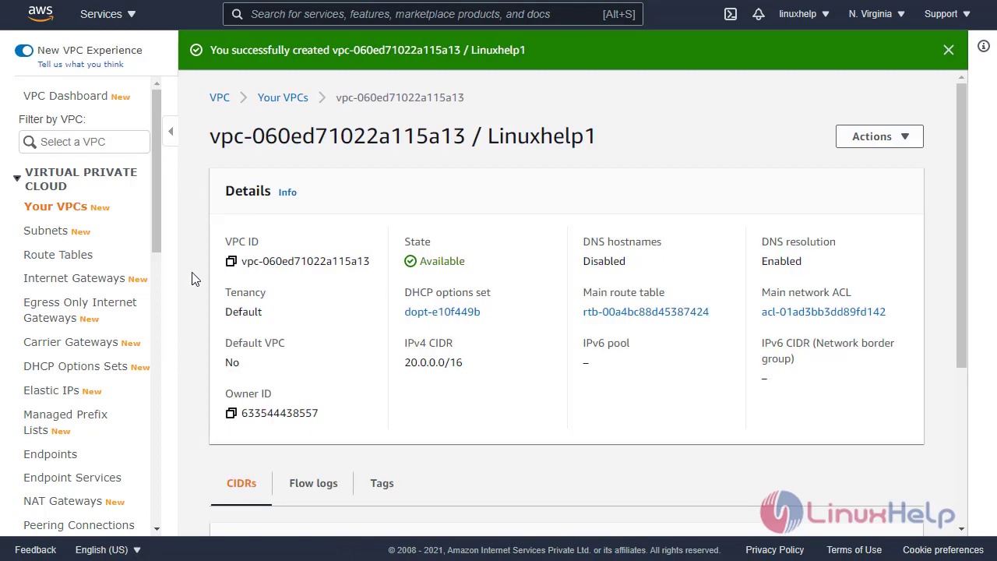
Step: Start a new subnet in the Linuxhelp1 VPC named Linuxhelp1-SUB
left_click(283, 97)
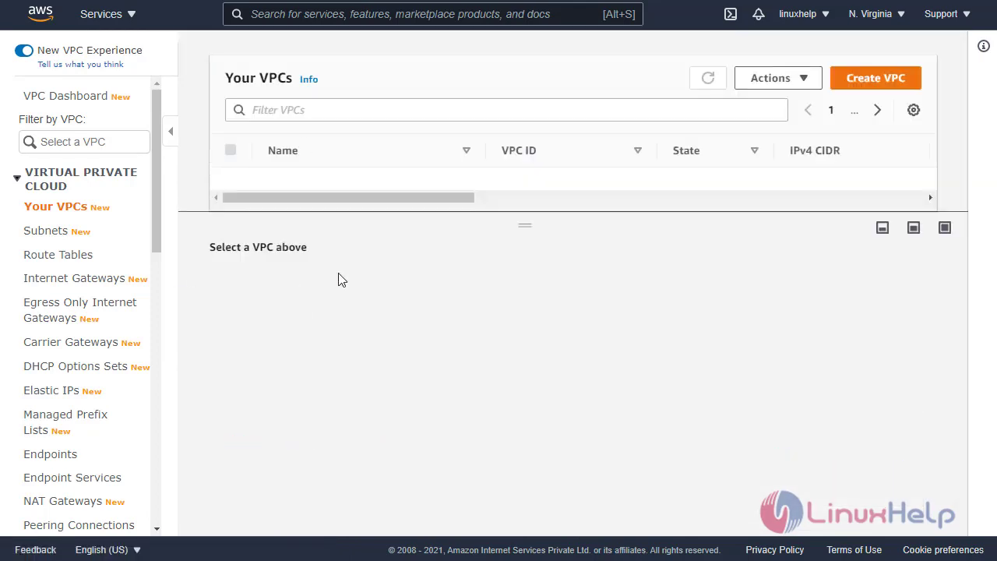
left_click(53, 243)
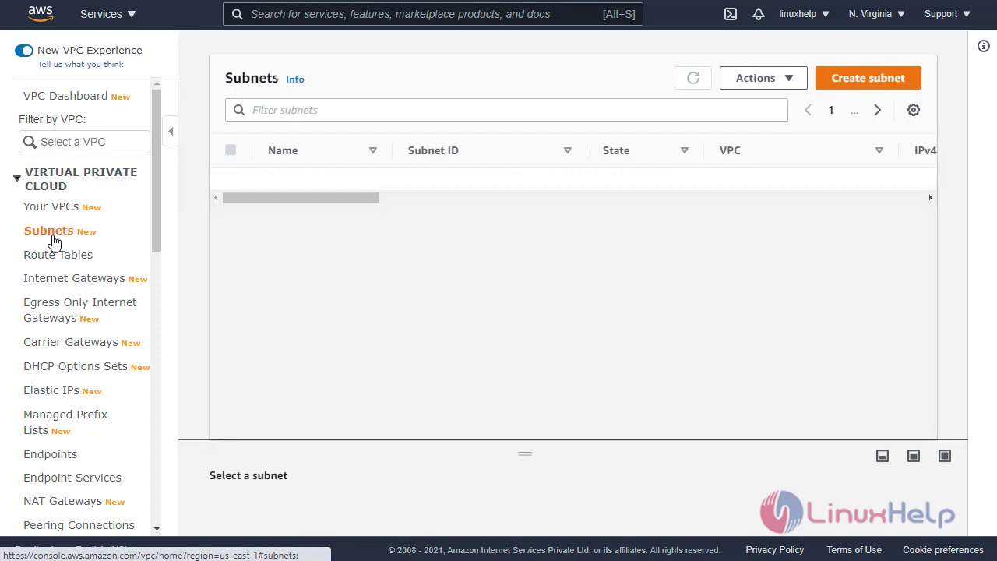
left_click(833, 81)
left_click(226, 226)
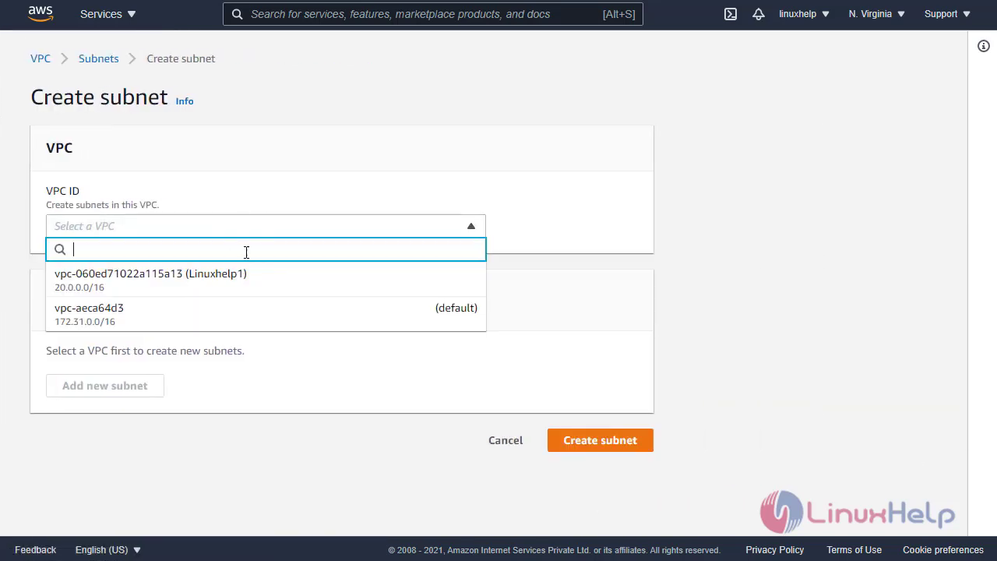
left_click(273, 285)
scroll(341, 426, "down", 4)
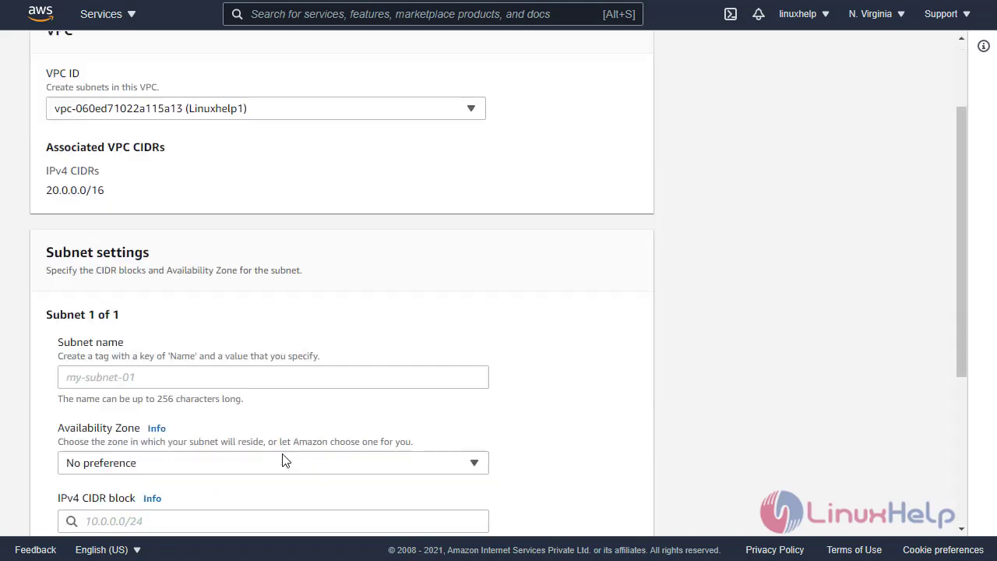
left_click(171, 184)
type("Linuxhelp1-SUB")
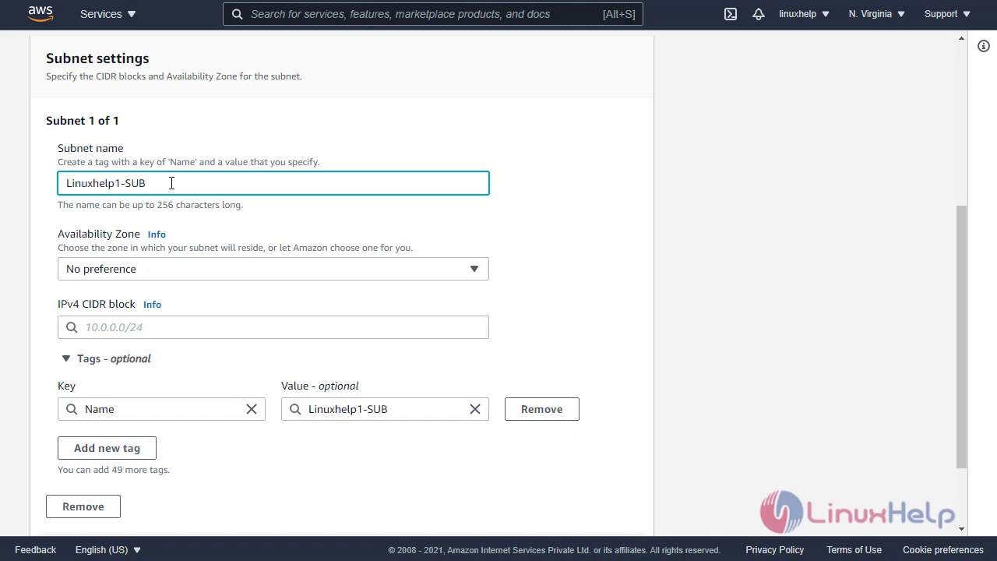
Step: Put the subnet in us-east-1a with CIDR 20.0.0.0/24 and create it
left_click(197, 272)
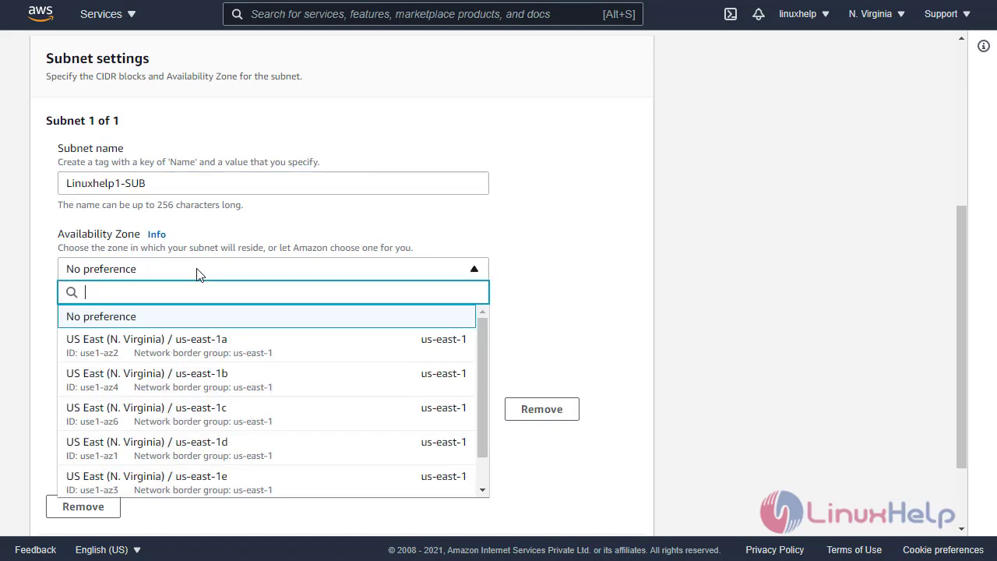
left_click(289, 348)
left_click(195, 326)
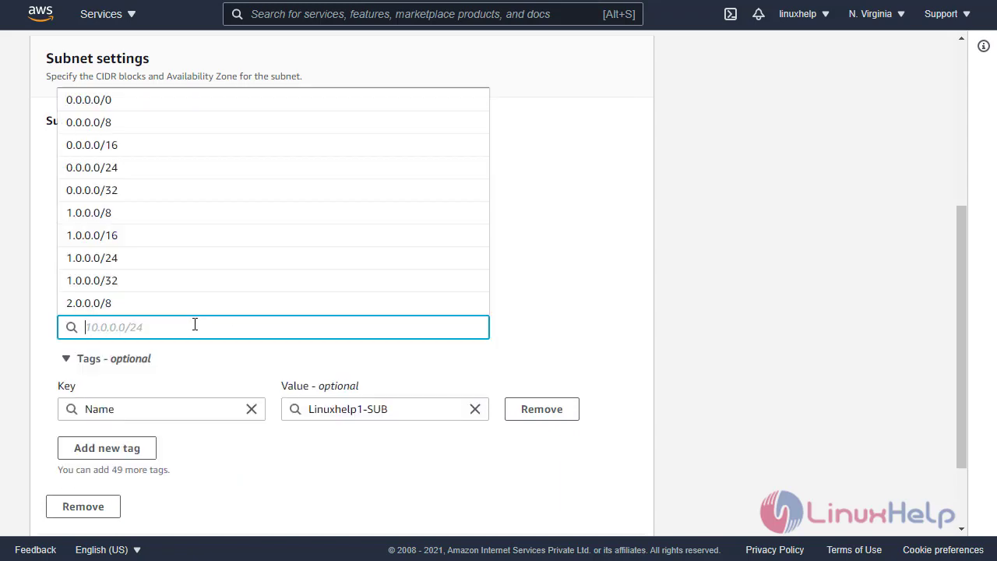
type("20.0")
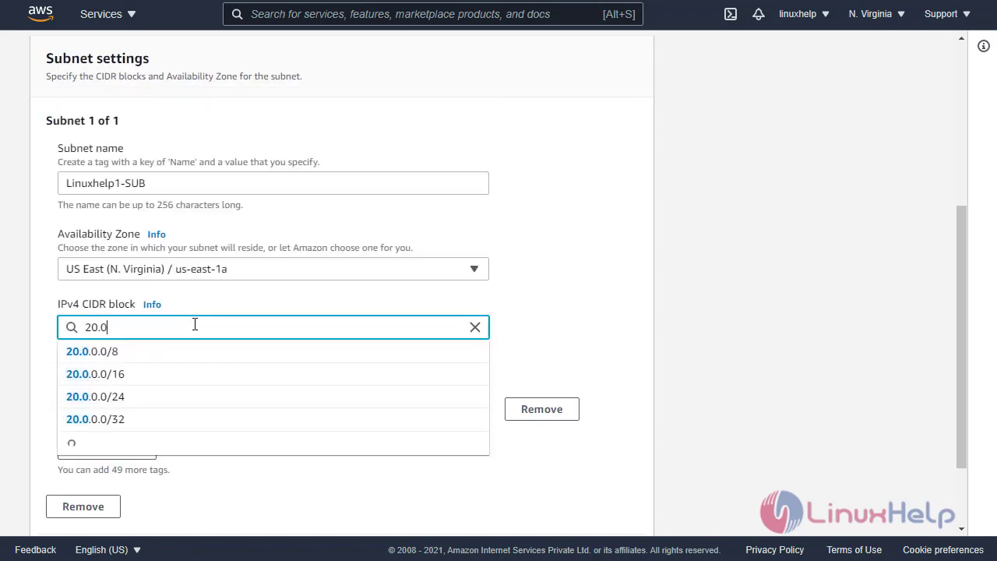
type(".0.0")
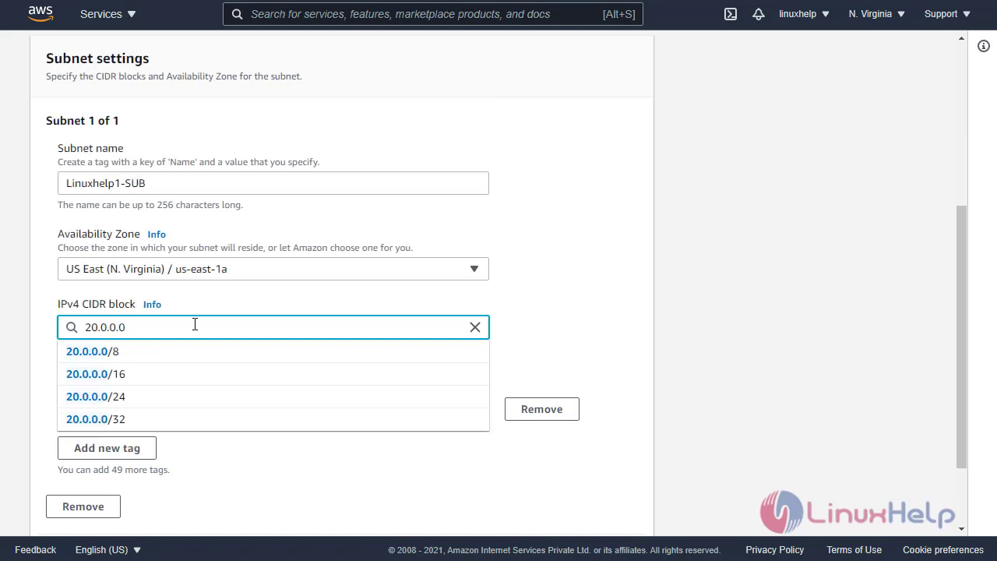
type("/24")
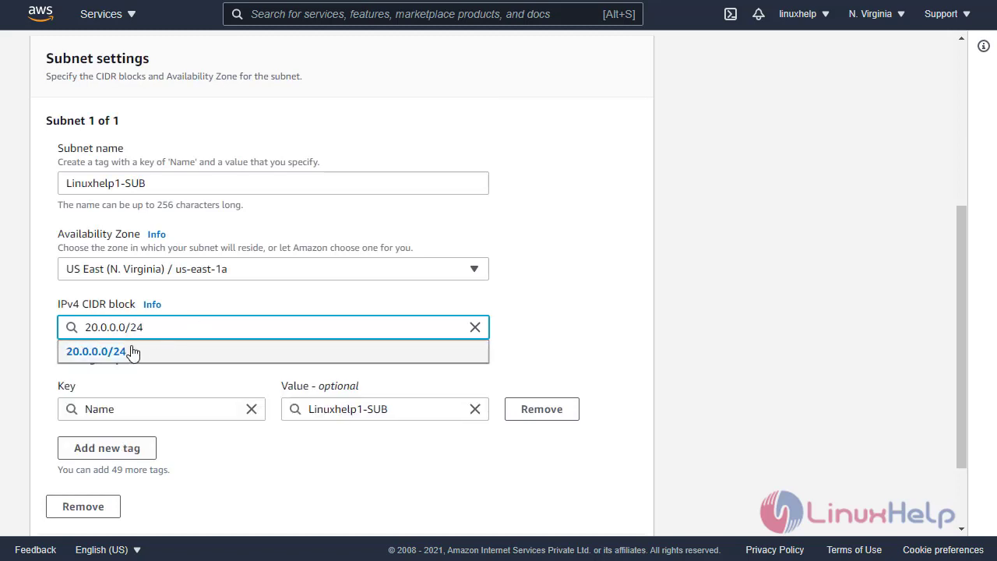
left_click(109, 352)
scroll(478, 379, "down", 2)
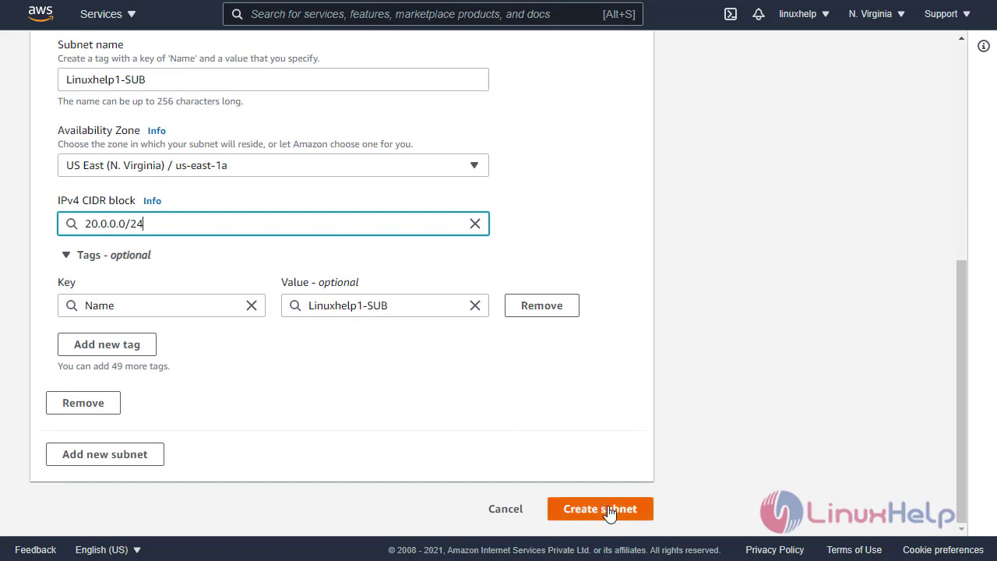
left_click(610, 511)
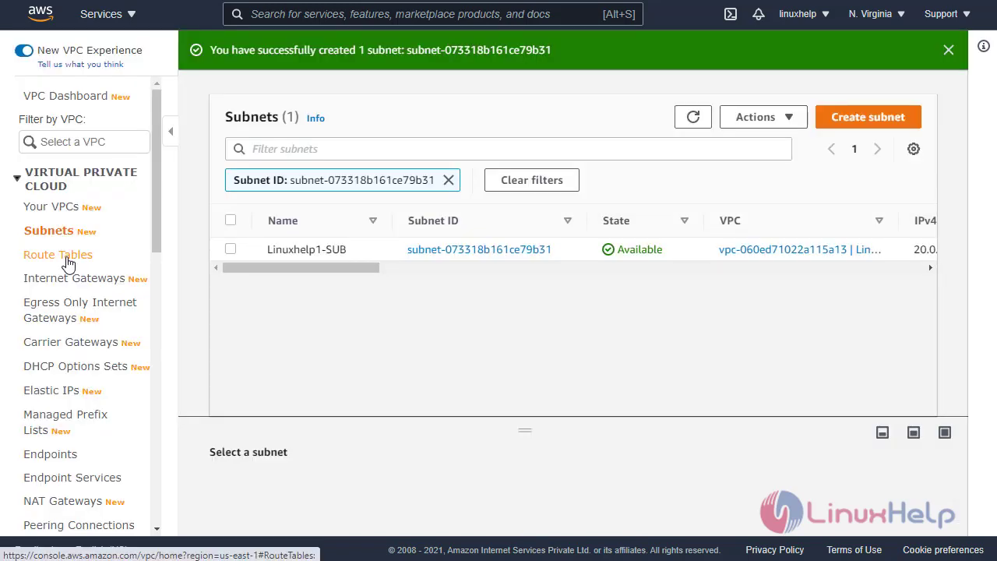
Step: In Route Tables, rename the Linuxhelp1 VPC's main route table to Linuxhelp1-RT
left_click(67, 257)
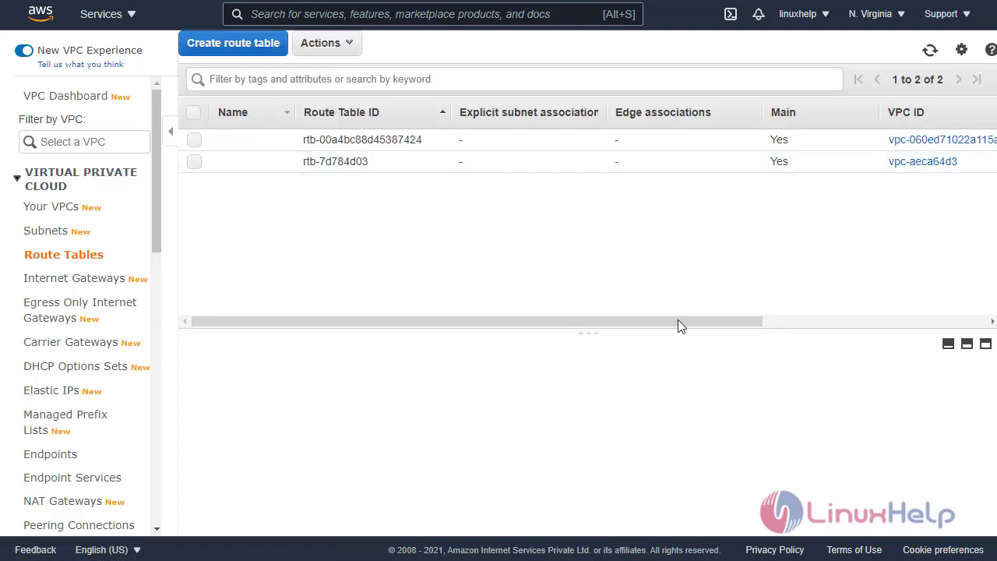
left_click_drag(678, 325, 868, 319)
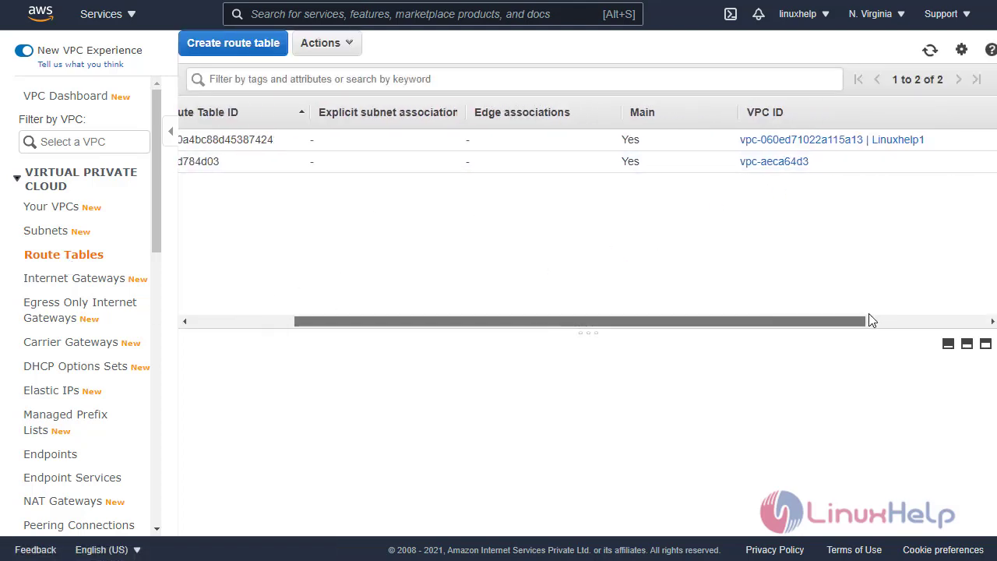
left_click_drag(745, 325, 658, 325)
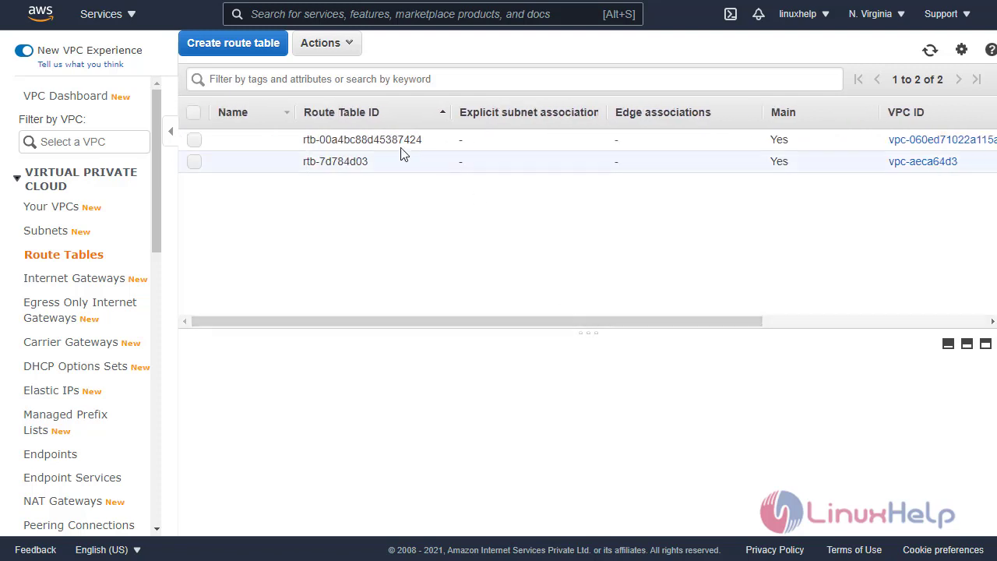
left_click(281, 141)
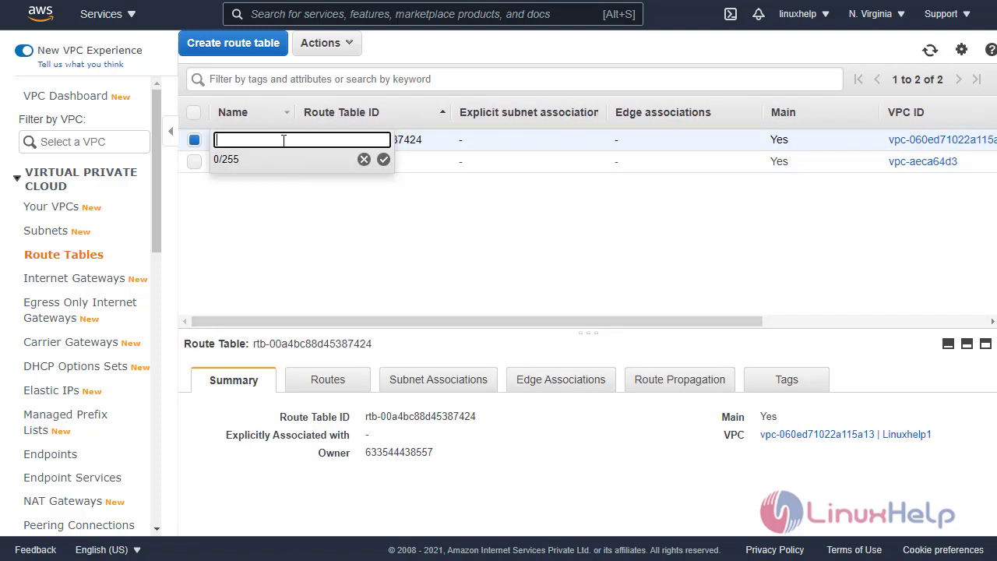
type("Linu")
key("BackSpace")
type("xhelp-RT")
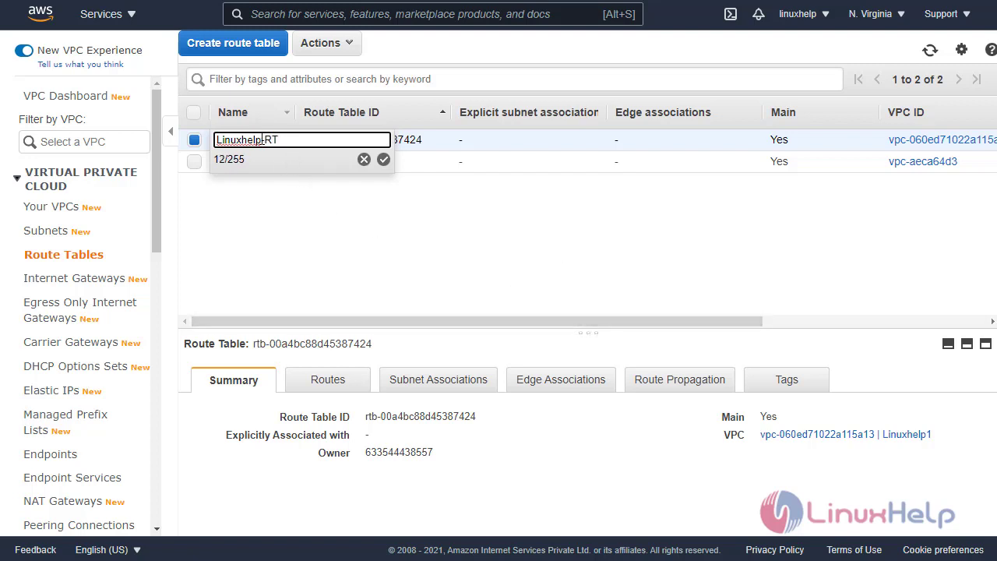
type("1")
left_click(384, 160)
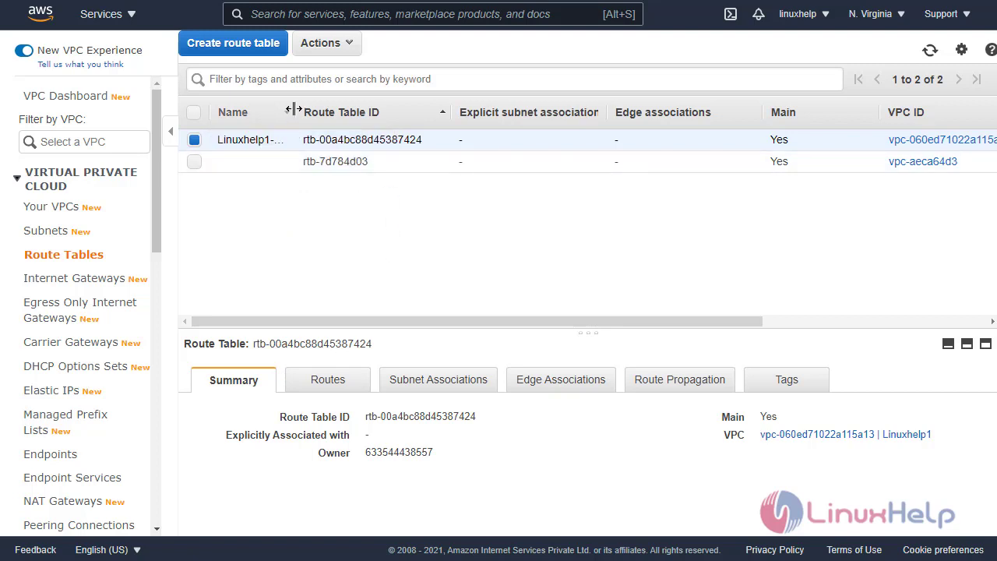
Step: Create a new internet gateway named Linuxhelp1-IGW and return to the gateways list
left_click(96, 284)
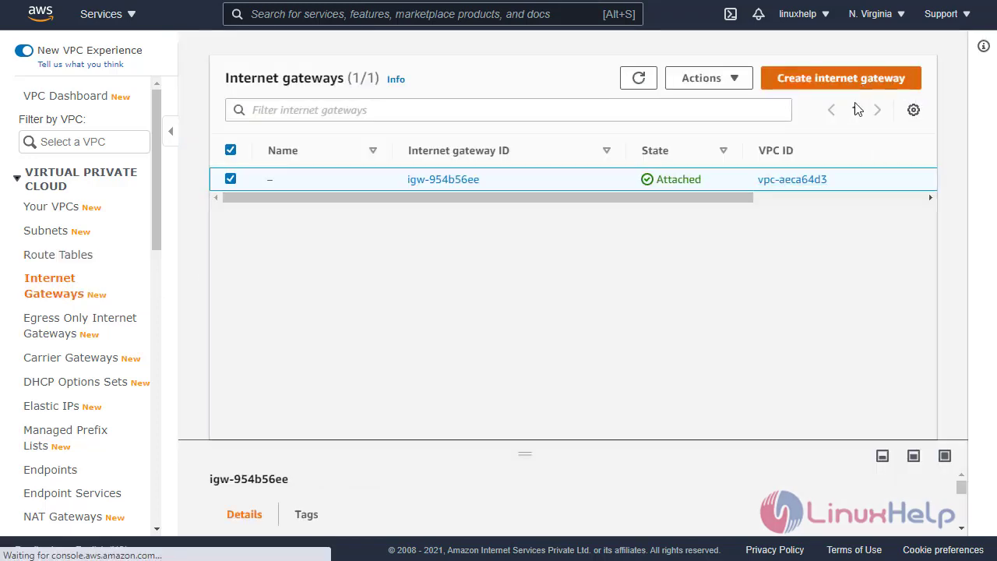
left_click(840, 78)
left_click(209, 265)
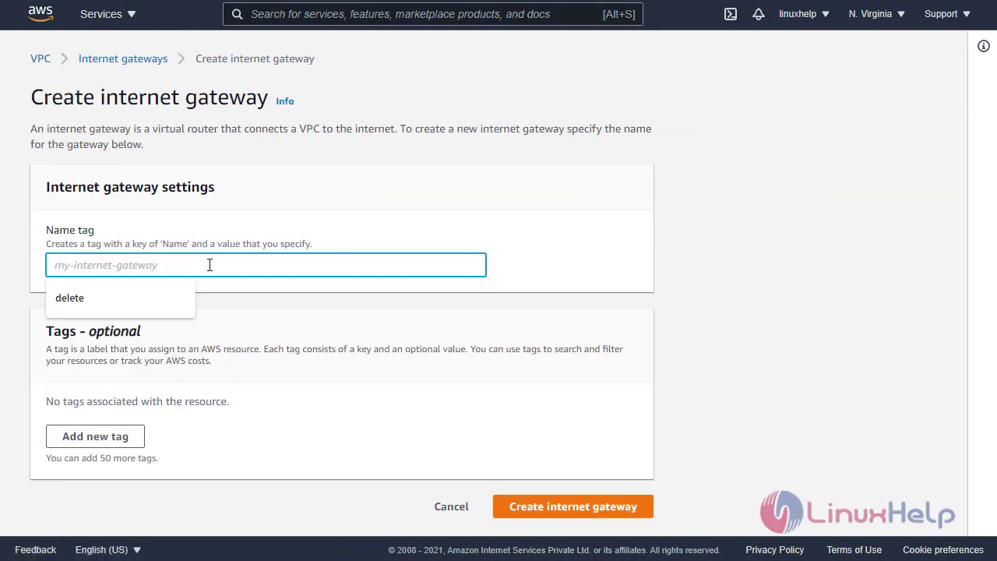
type("Linuxhe")
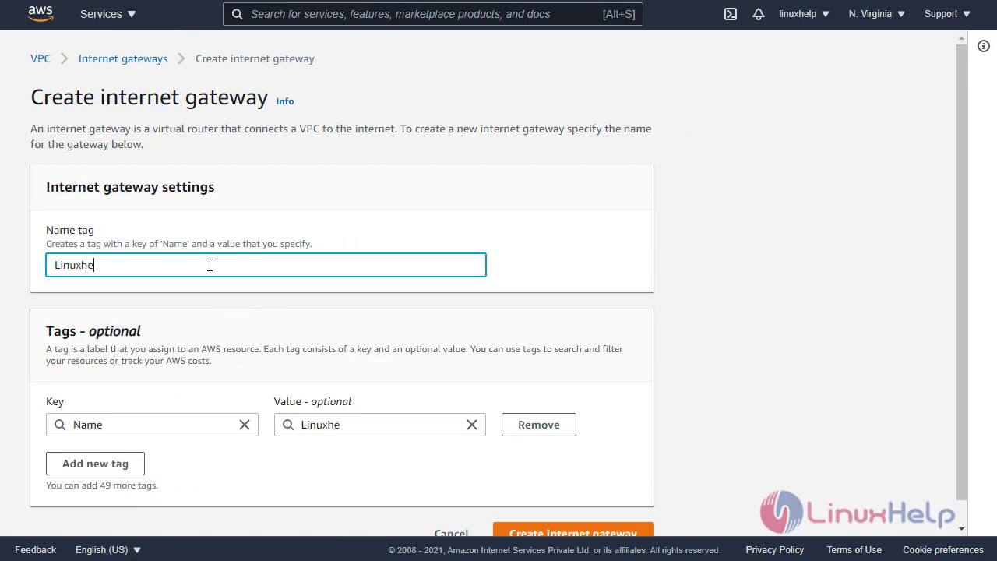
type("lp1-IGW")
scroll(224, 307, "down", 1)
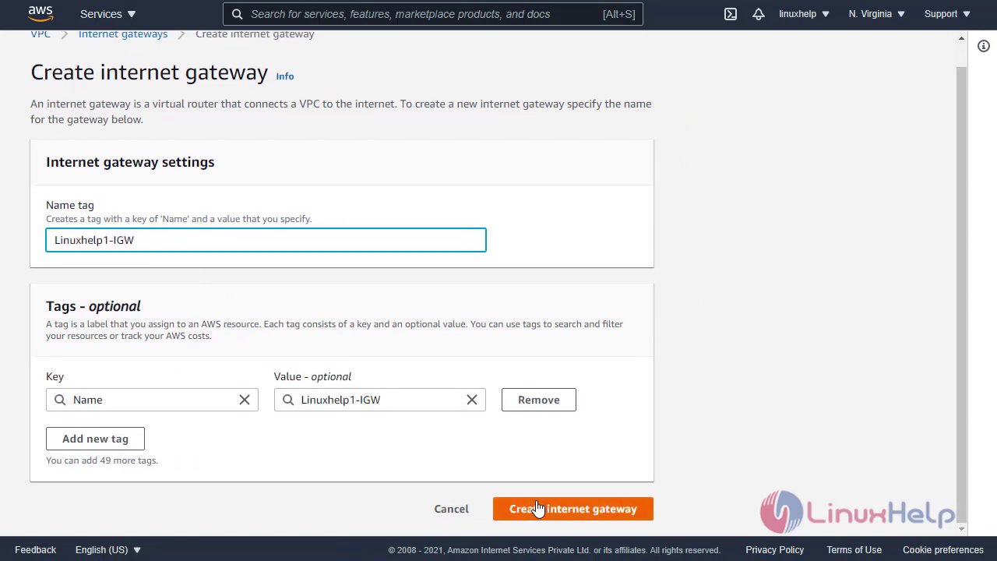
left_click(537, 532)
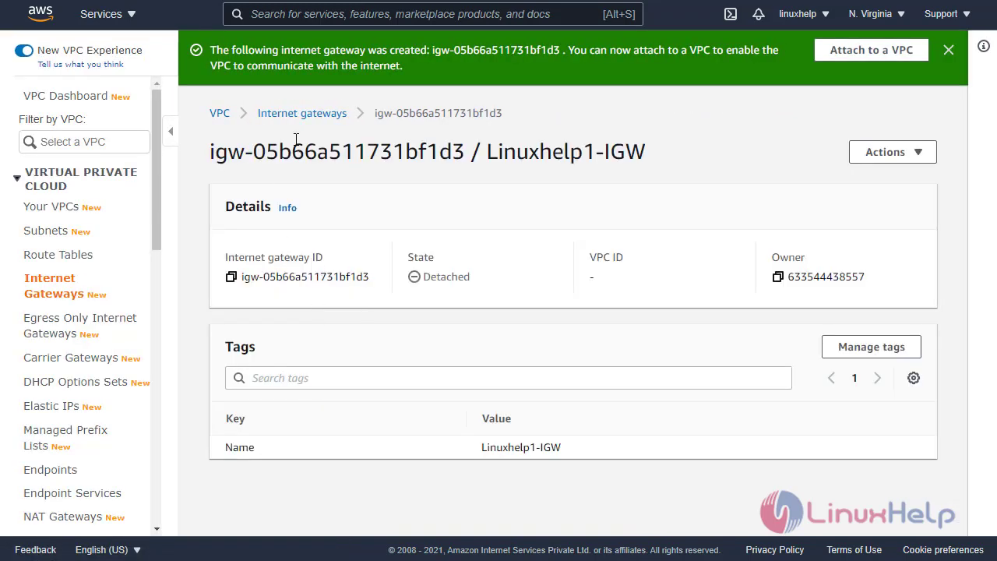
left_click(292, 115)
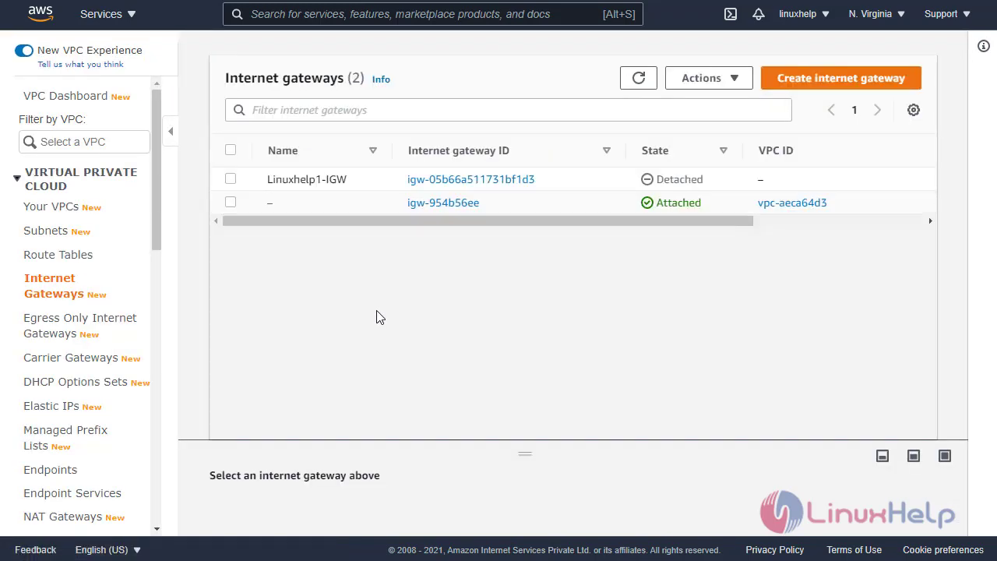
Step: Attach Linuxhelp1-IGW to VPC vpc-060ed71022a115a13 (Linuxhelp1)
right_click(378, 187)
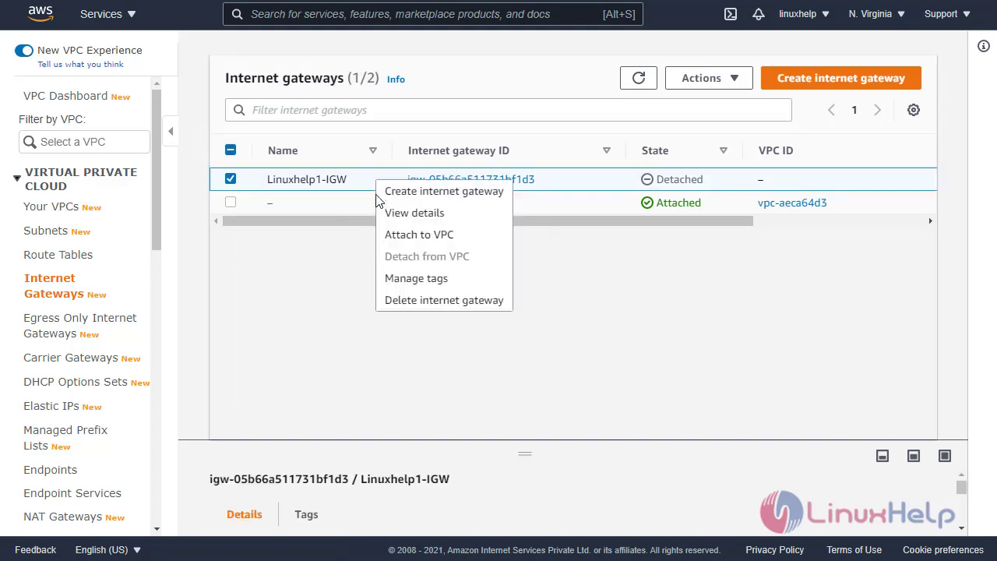
left_click(397, 234)
left_click(390, 242)
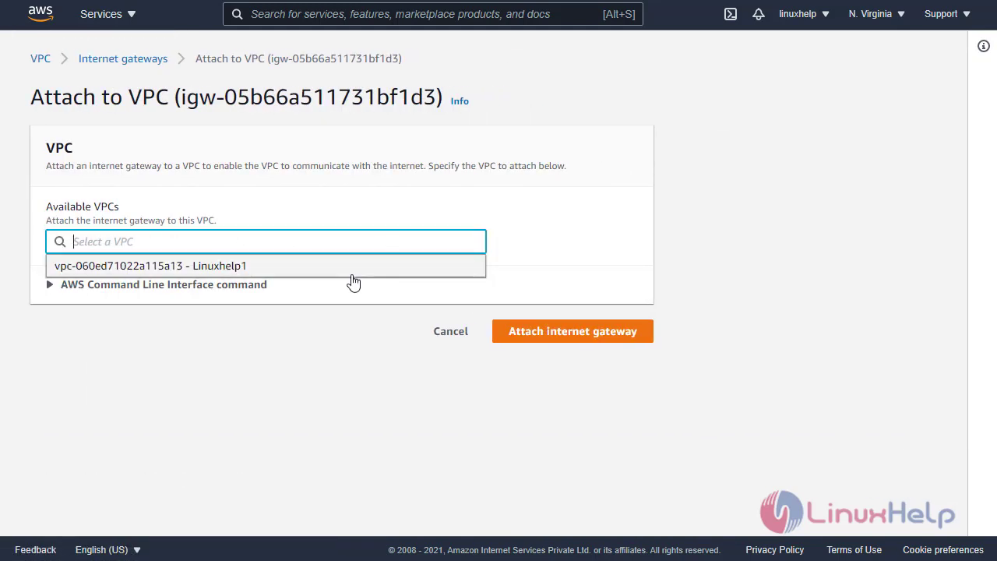
left_click(351, 269)
left_click(512, 333)
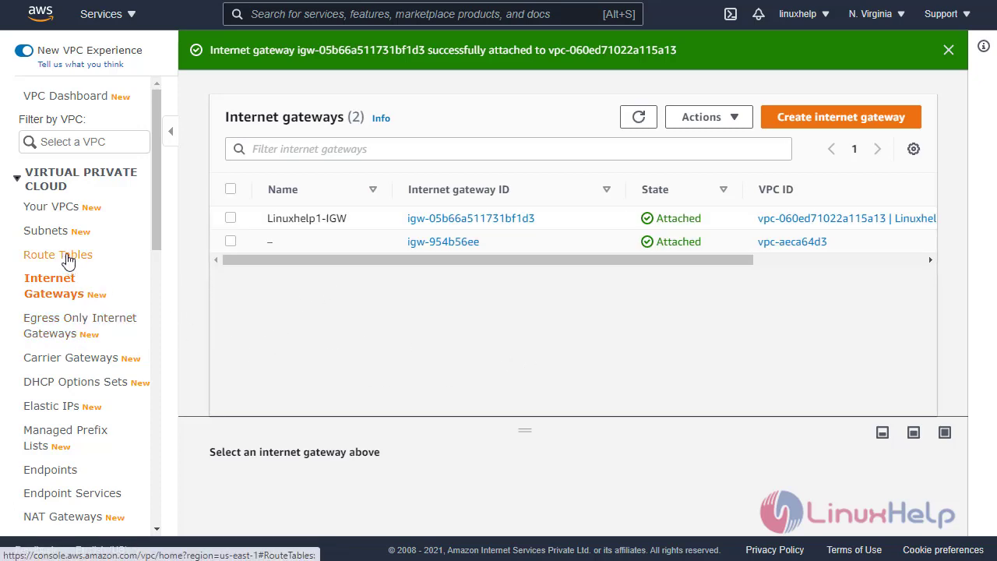
left_click(67, 257)
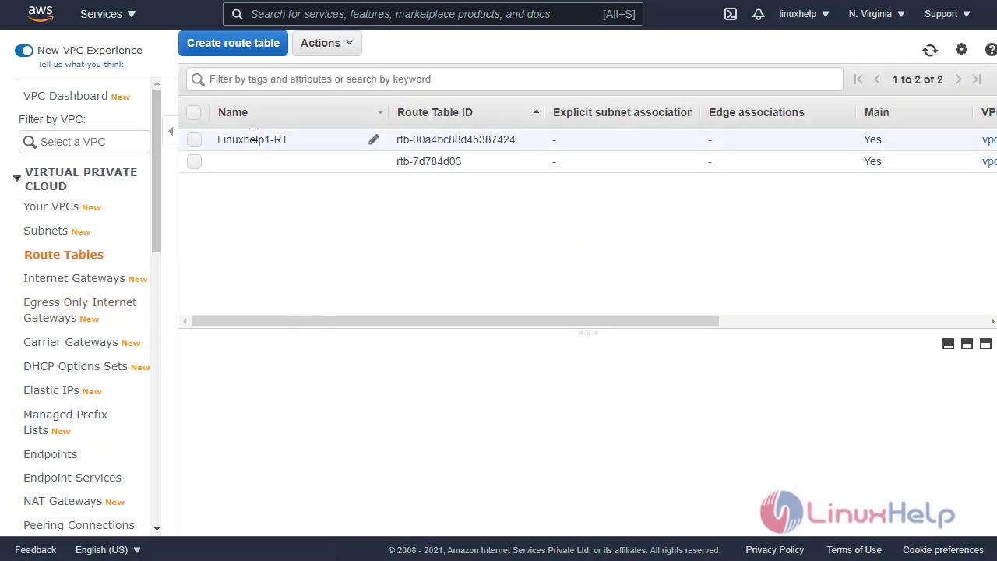
Step: On Linuxhelp1-RT, add and save a 0.0.0.0/0 route targeting internet gateway igw-05b66a511731bf1d3
left_click(195, 141)
left_click(319, 384)
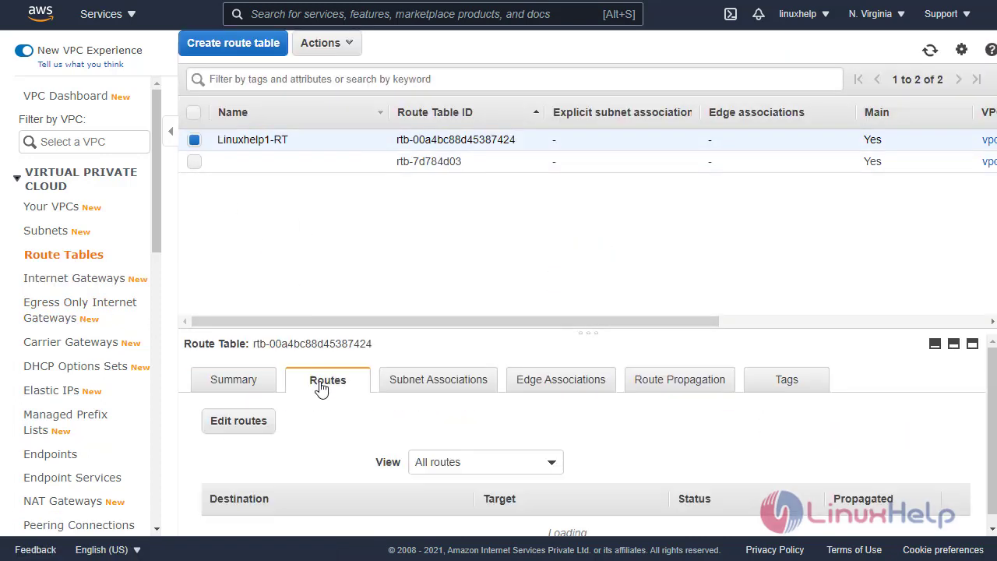
scroll(288, 428, "down", 1)
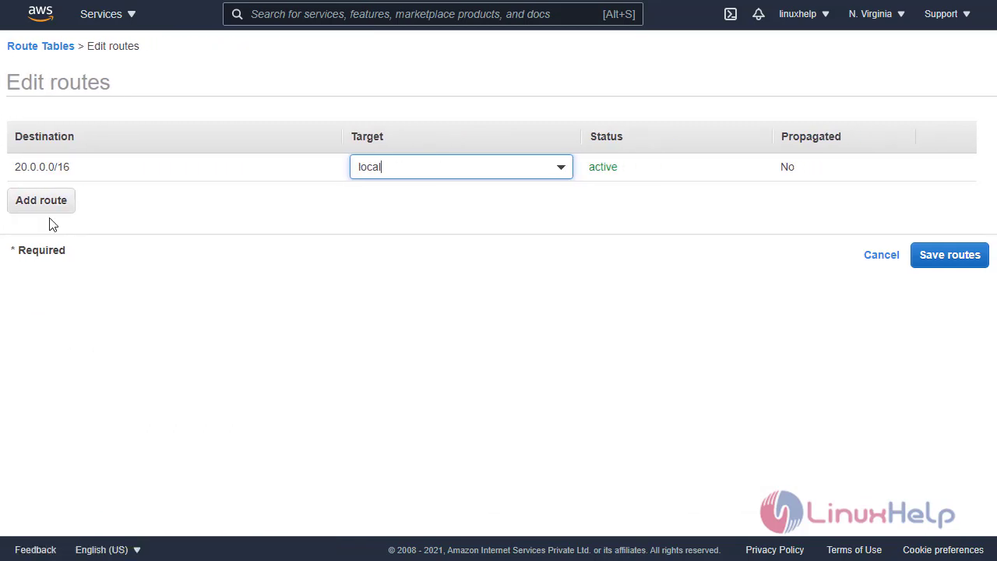
left_click(55, 200)
left_click(83, 194)
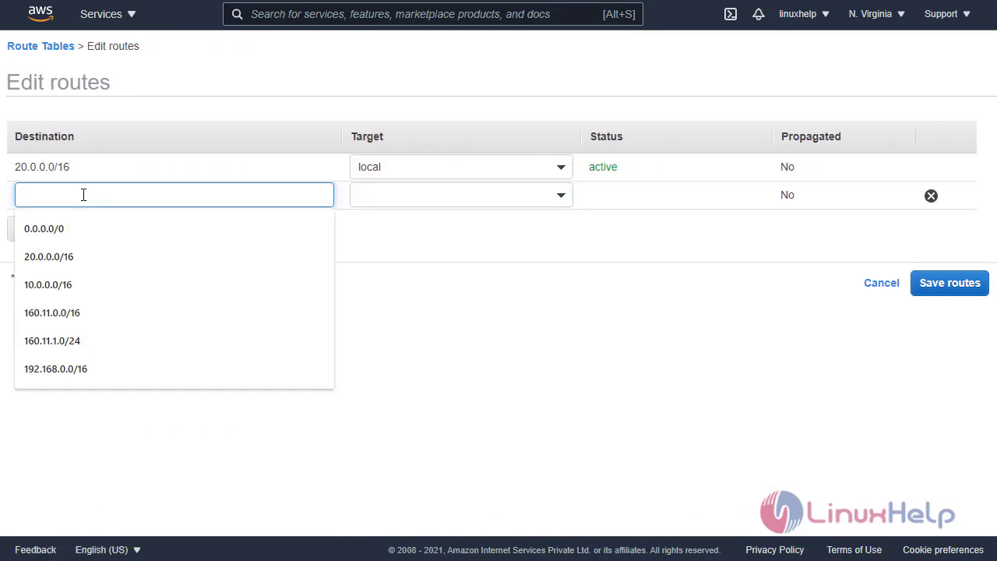
left_click(70, 230)
left_click(403, 195)
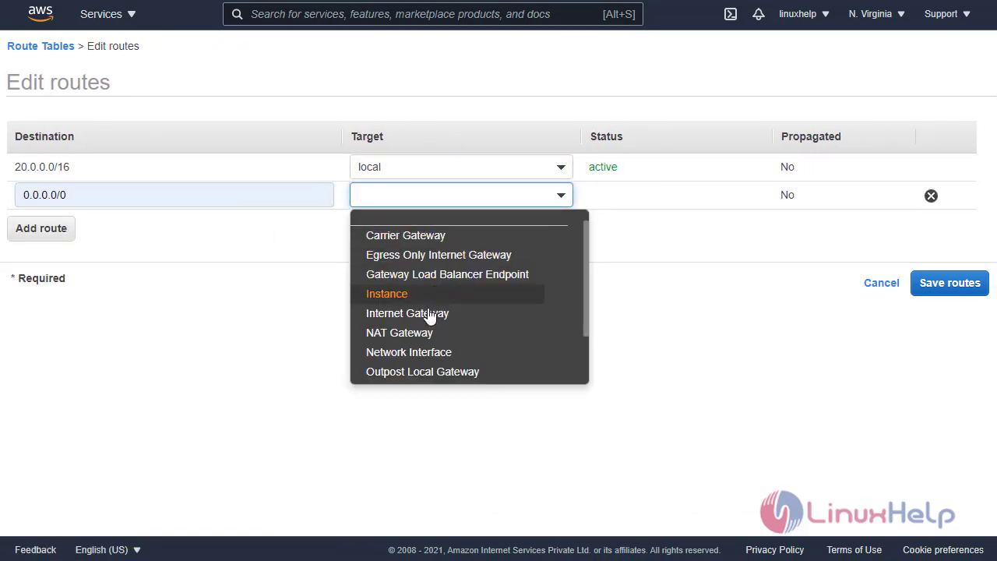
left_click(429, 313)
left_click(439, 236)
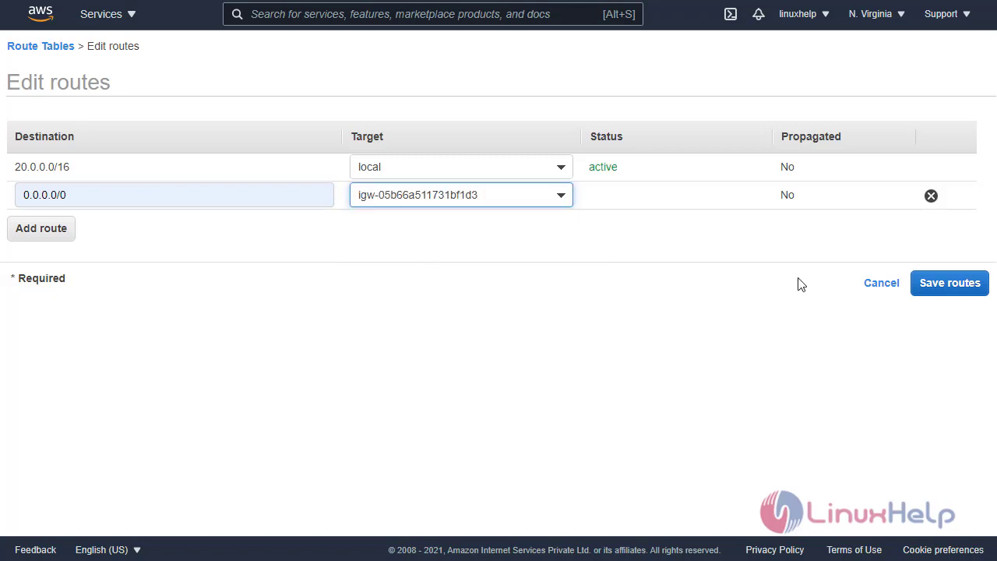
left_click(931, 287)
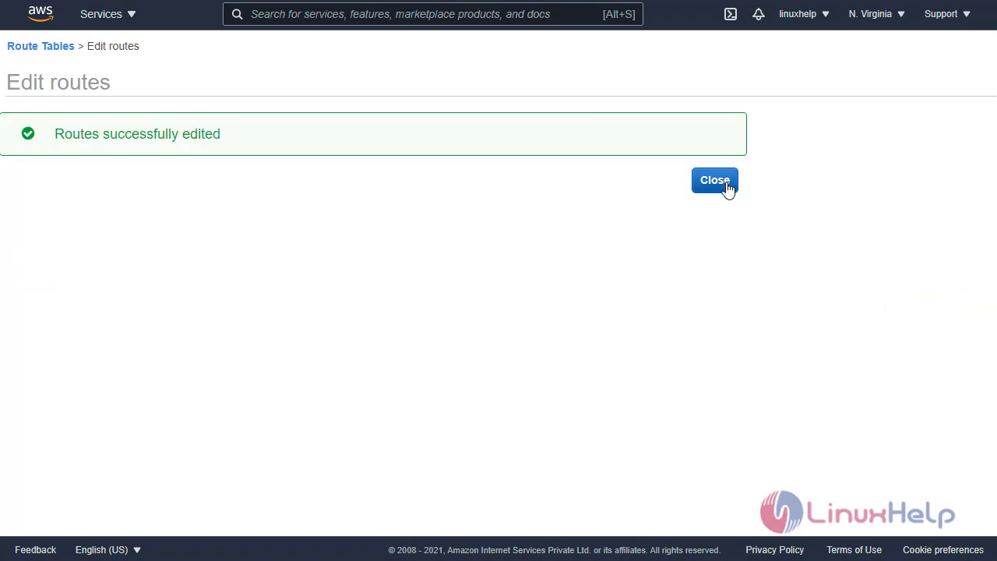
left_click(714, 180)
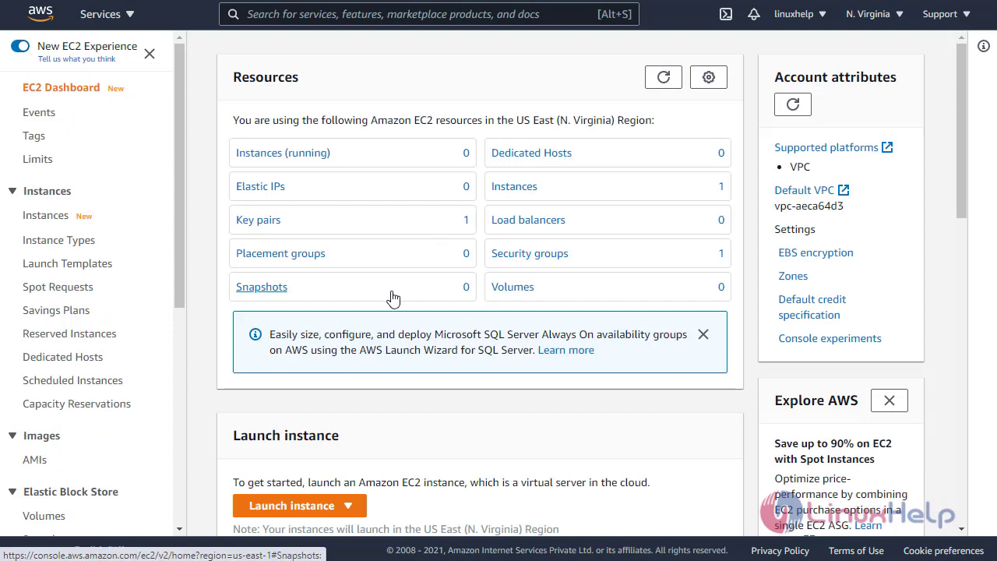
Step: Check the EC2 Key Pairs list, confirming it is empty, and look at its Actions menu
scroll(503, 348, "down", 3)
scroll(501, 338, "up", 2)
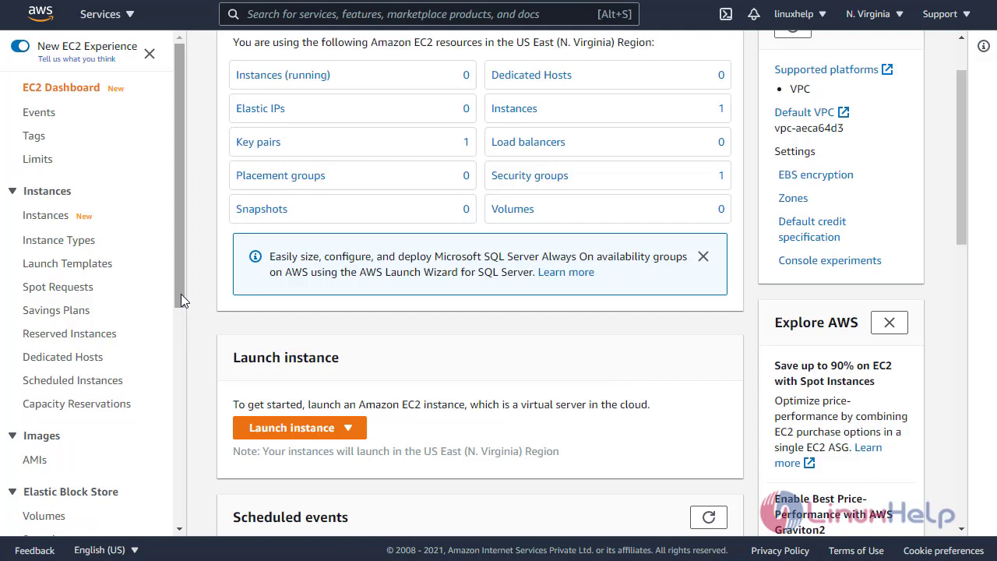
scroll(75, 328, "down", 3)
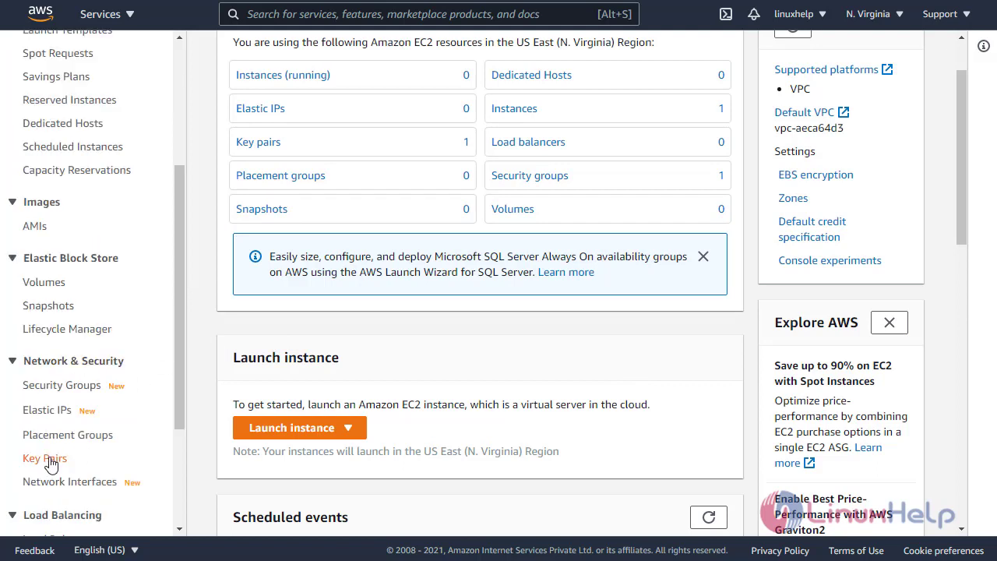
left_click(49, 462)
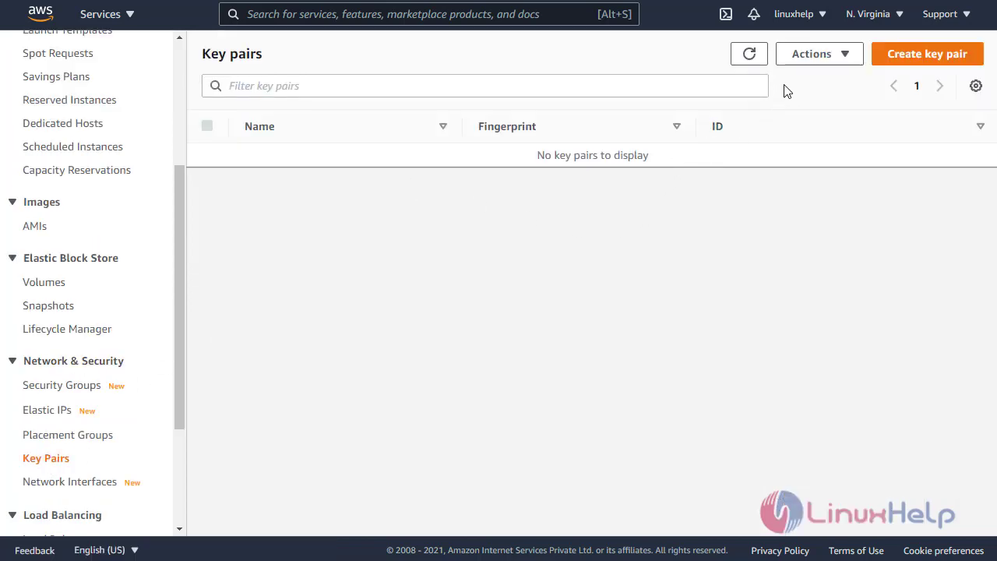
left_click(806, 62)
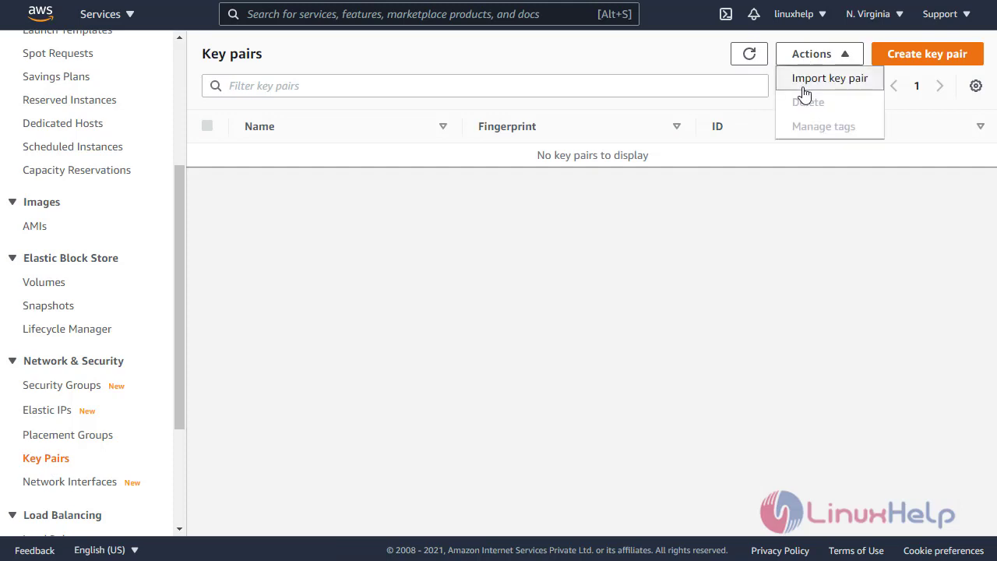
left_click(557, 359)
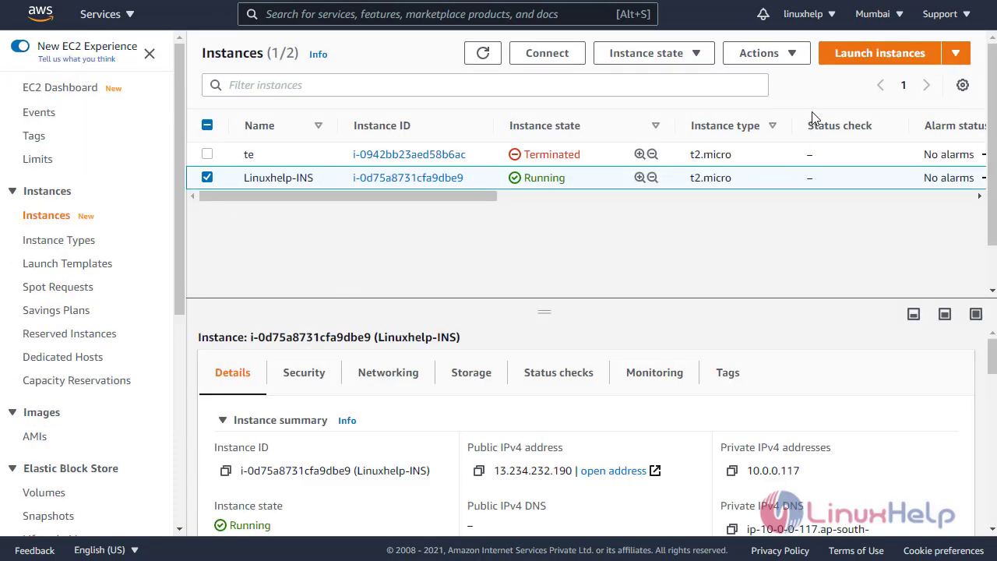
Step: Connect to Linuxhelp-INS through EC2 Instance Connect and become root with sudo su
left_click(558, 61)
left_click(647, 506)
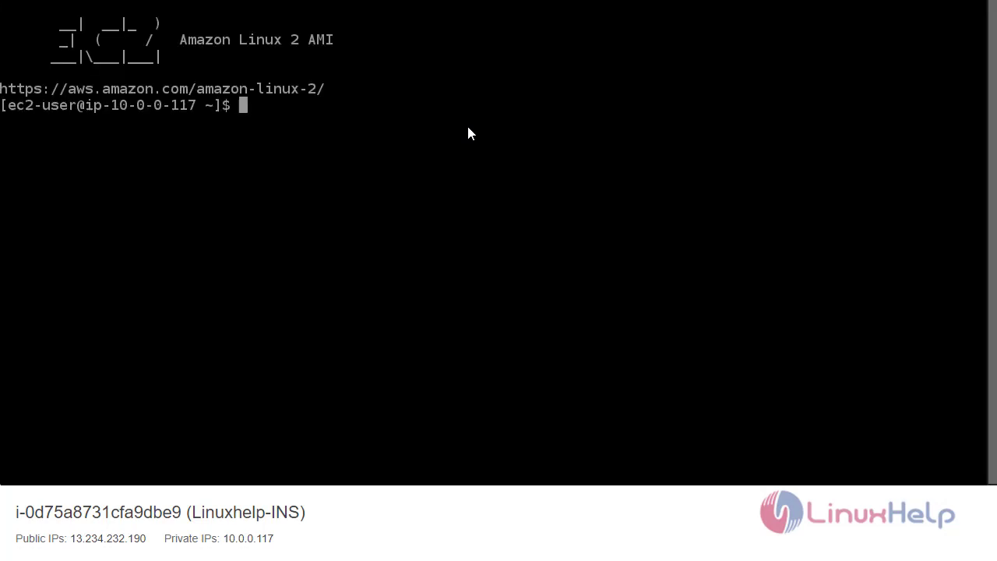
key("Return")
key("Return")
type("sudo su")
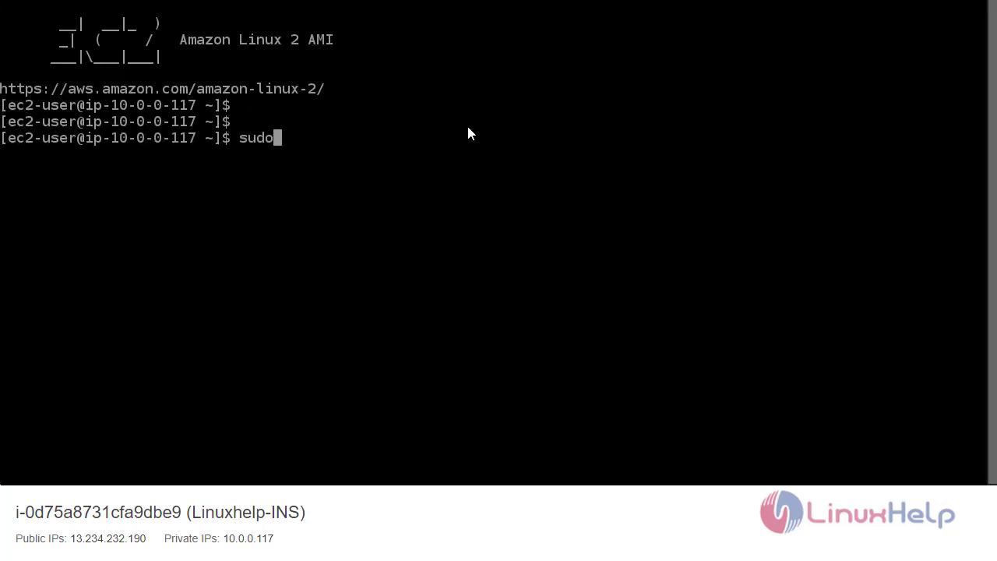
key("Return")
key("Return")
key("Return")
key("Return")
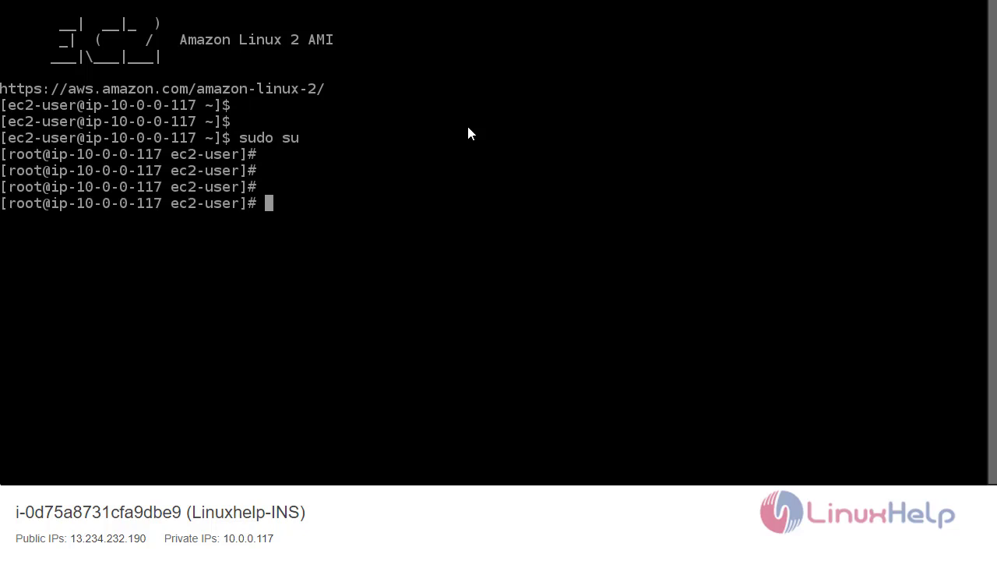
Step: Run ec2-metadata and select the PublicINS ssh-rsa public key in the output
type("ec2")
type("-me")
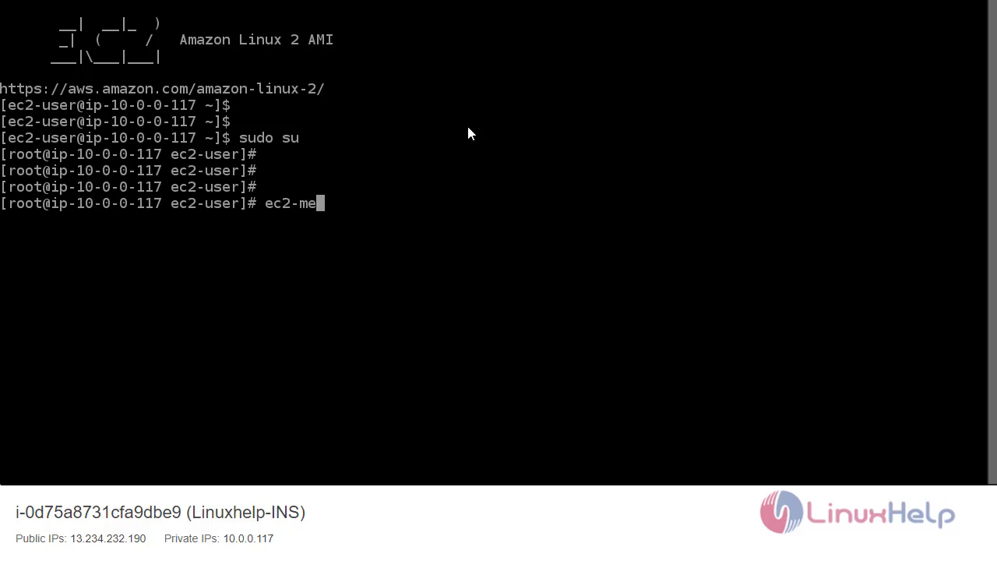
type("tadata")
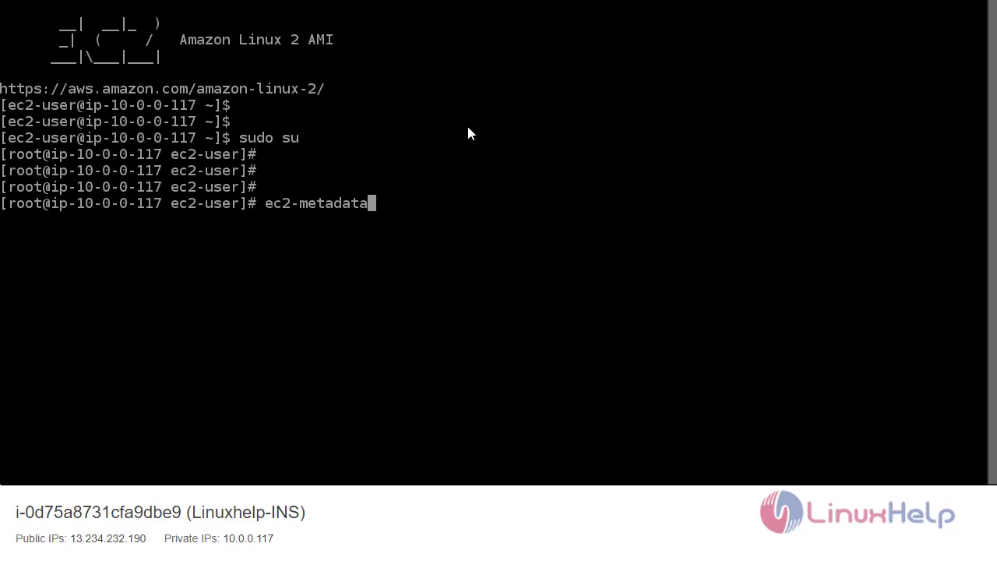
key("Return")
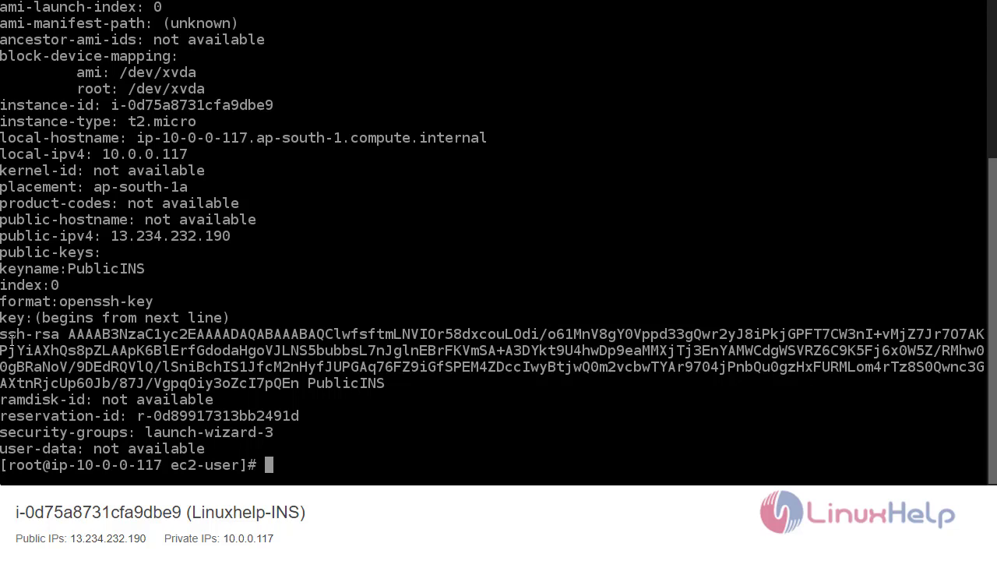
left_click_drag(2, 334, 389, 385)
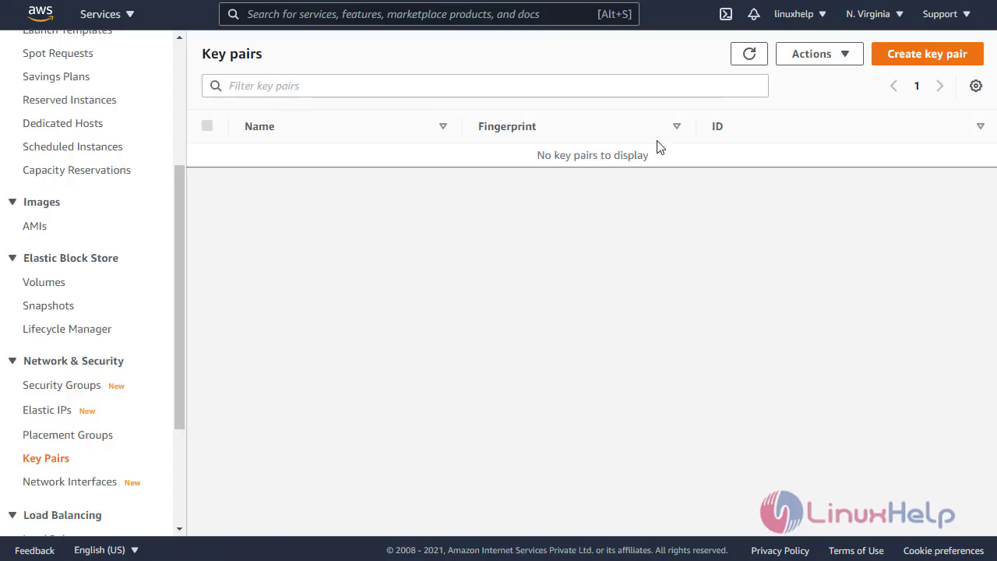
Step: Import the copied ssh-rsa public key as a key pair named PublicKEY
left_click(824, 63)
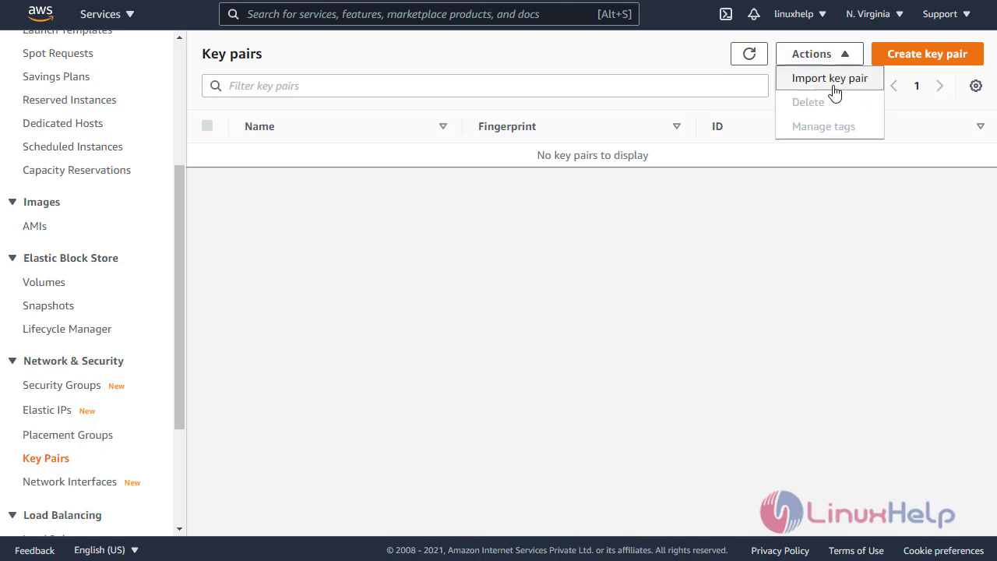
left_click(831, 81)
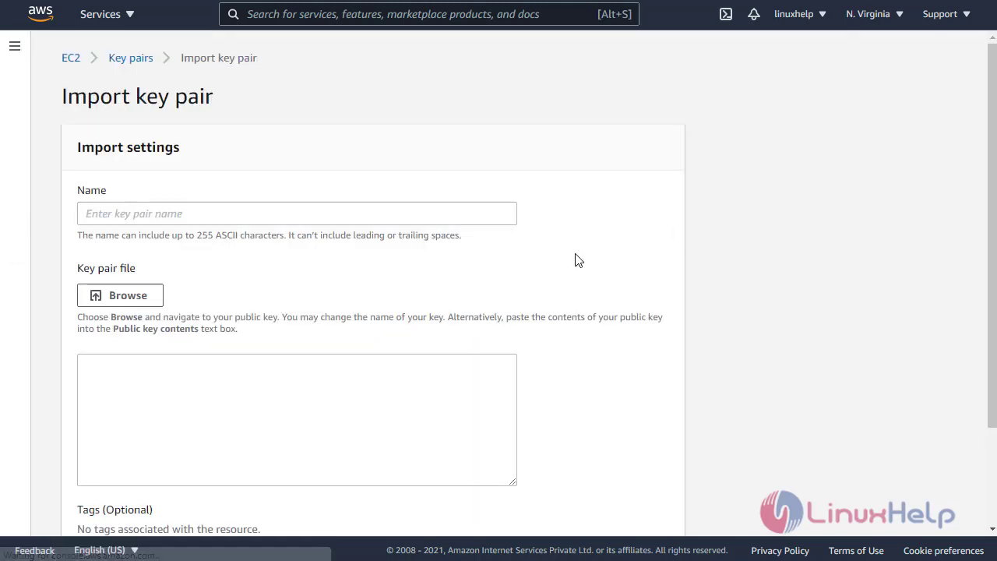
left_click(182, 214)
type("PublicKEY")
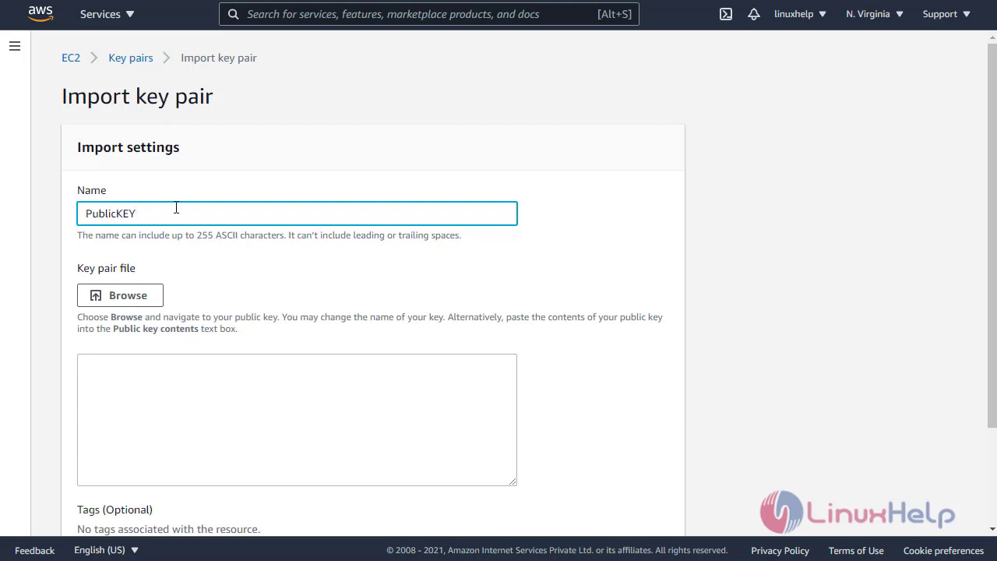
scroll(185, 338, "down", 2)
left_click(215, 294)
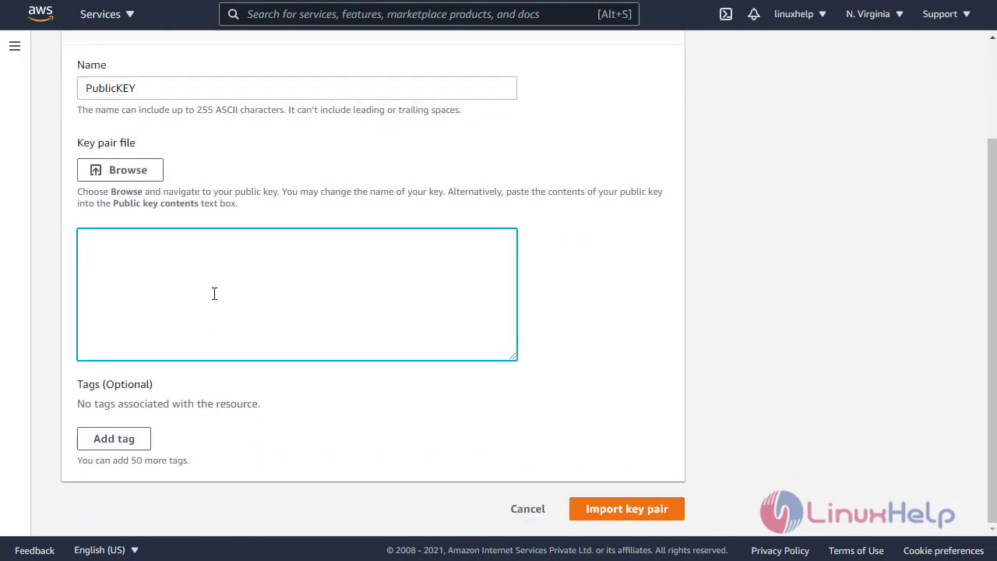
type("ssh-rsa AAAAB3NzaC1yc2EAAAADAQABAAABAQClwfsftmLNVIOr58dxcouLOdi/o61MnV8gY0 Vppd33gQwr2yJ8iPkjGPFT7CW3nI+vMjZ7Jr7O7AK PjYiAXhQs8pZLAApK6BlErfGdodaHgoVJLNS5bubbsL7nJglnEBrFKVmSA+A3DYkt9U4 hwDp9eaMMXjTj3EnYAMWCdgWSVRZ6C9K5Fj6x0W5Z/RMhw0 0gBRaNoV/9DEdRQVlQ/lSniBchIS1JfcM2nHyfJUPGAq76FZ9iGfSPEM4ZDcclwyBtjwQ 0m2vcbwTYAr9704jPnbQu0gzHxFURMLom4rTz8S0Qwnc3G AXtnRjcUp60Jb/87J/VgpqOiy3oZcI7pQEn PublicINS")
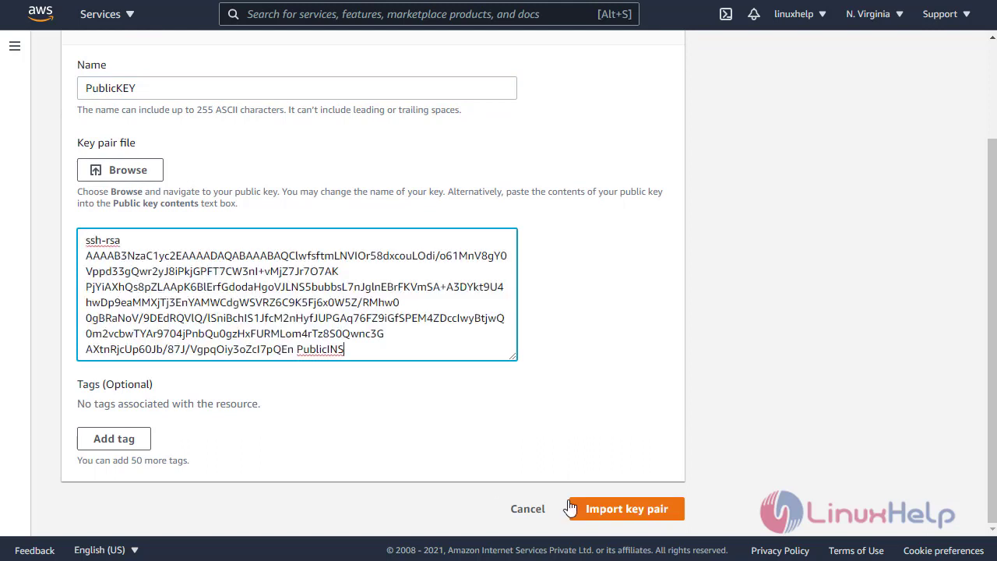
left_click(641, 509)
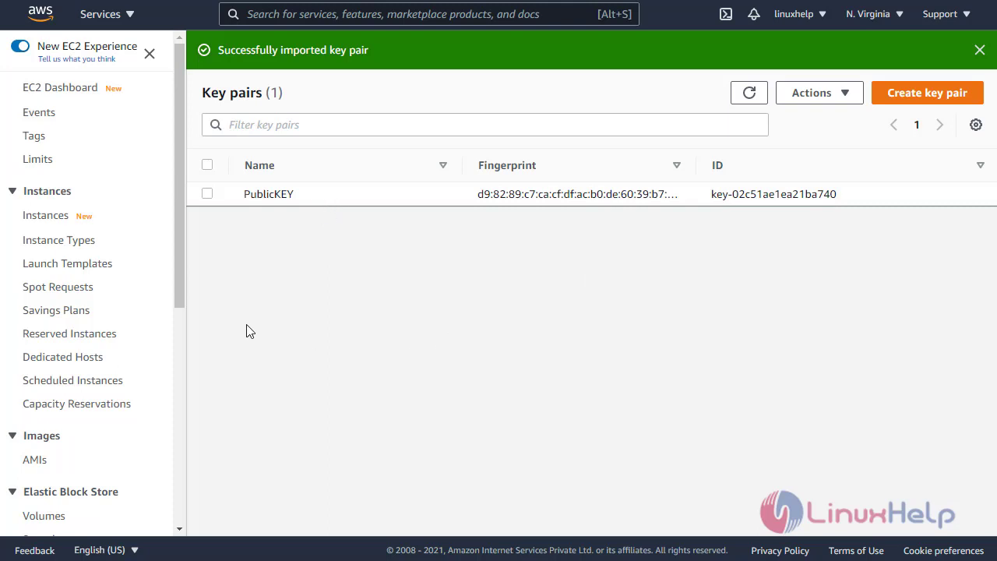
left_click(44, 218)
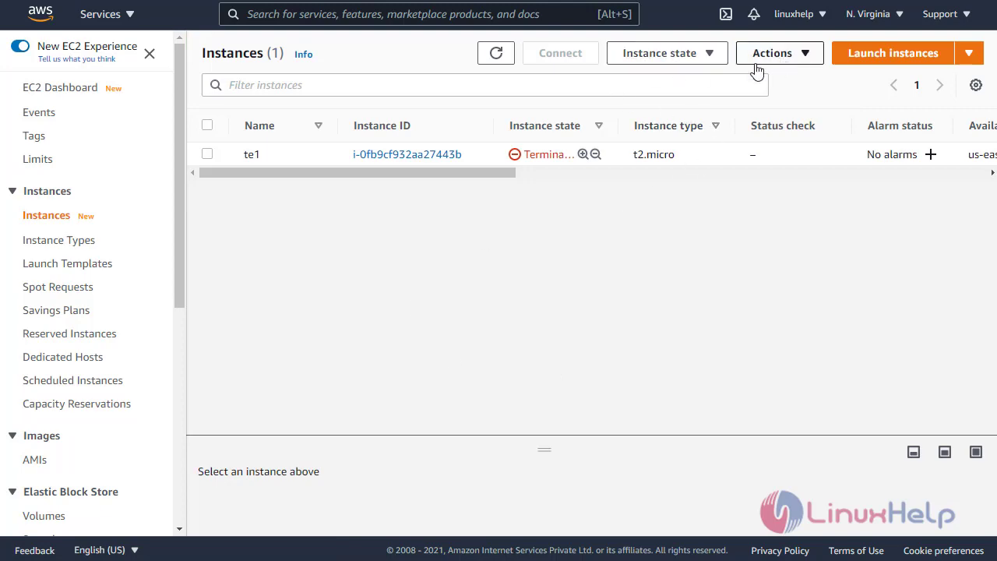
Step: Start a new launch using the free-tier Amazon Linux 2 image on t2.micro
left_click(888, 56)
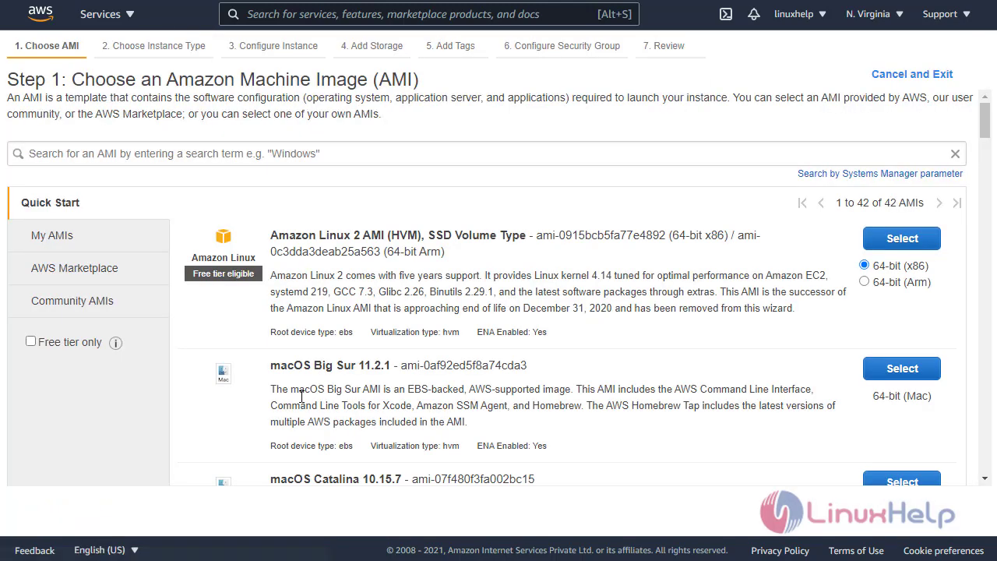
left_click(43, 346)
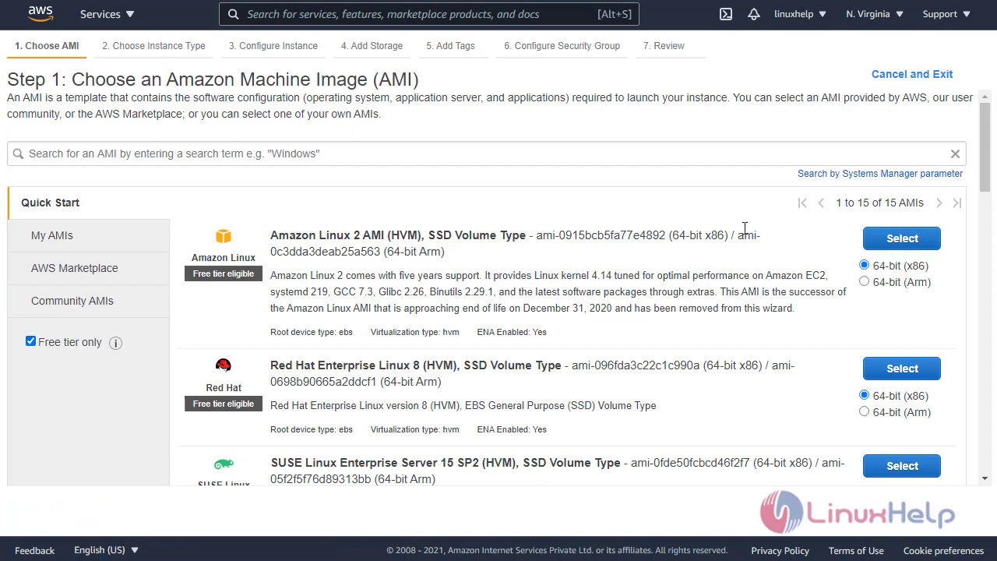
left_click(910, 243)
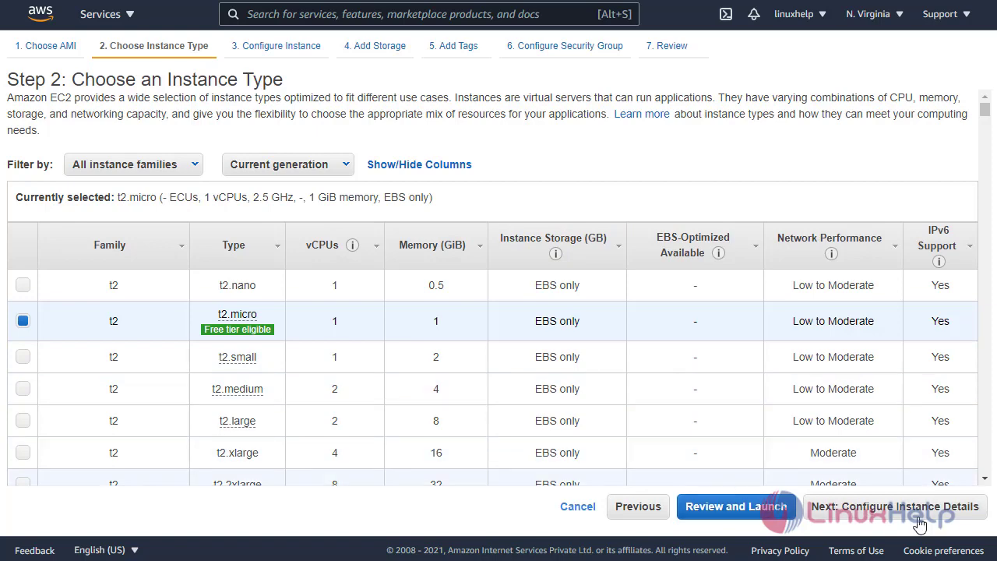
left_click(858, 510)
Step: Place the instance in the Linuxhelp1 VPC with auto-assigned public IP enabled
left_click(324, 225)
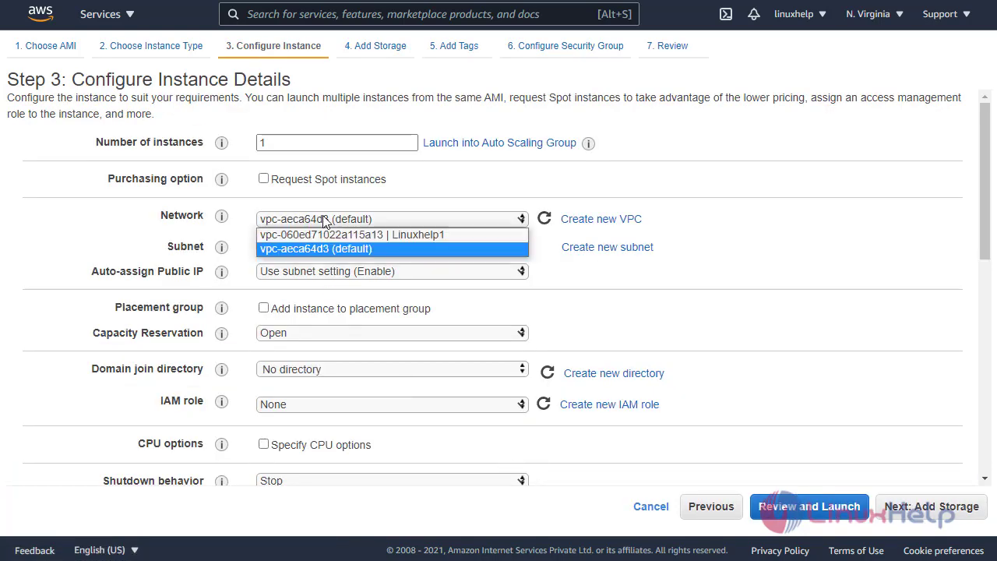
left_click(334, 232)
left_click(394, 287)
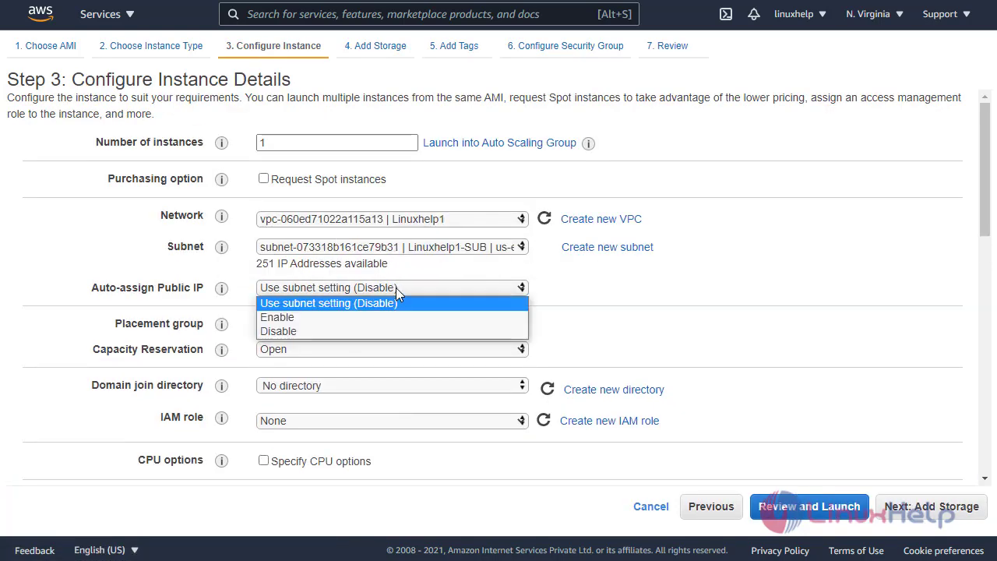
left_click(353, 313)
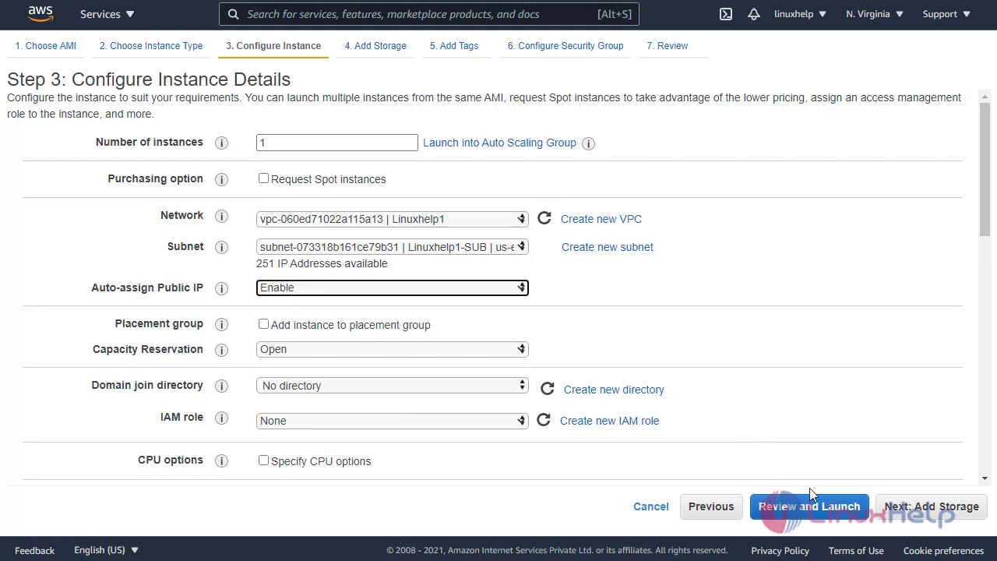
left_click(917, 510)
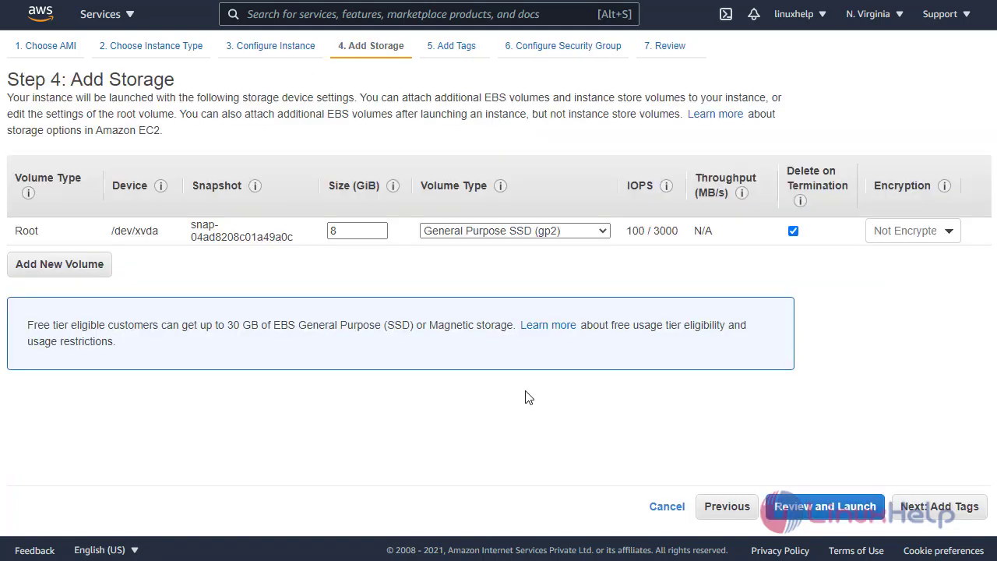
Step: Tag the new instance with Name = Linuxhelp1-INS
left_click(927, 508)
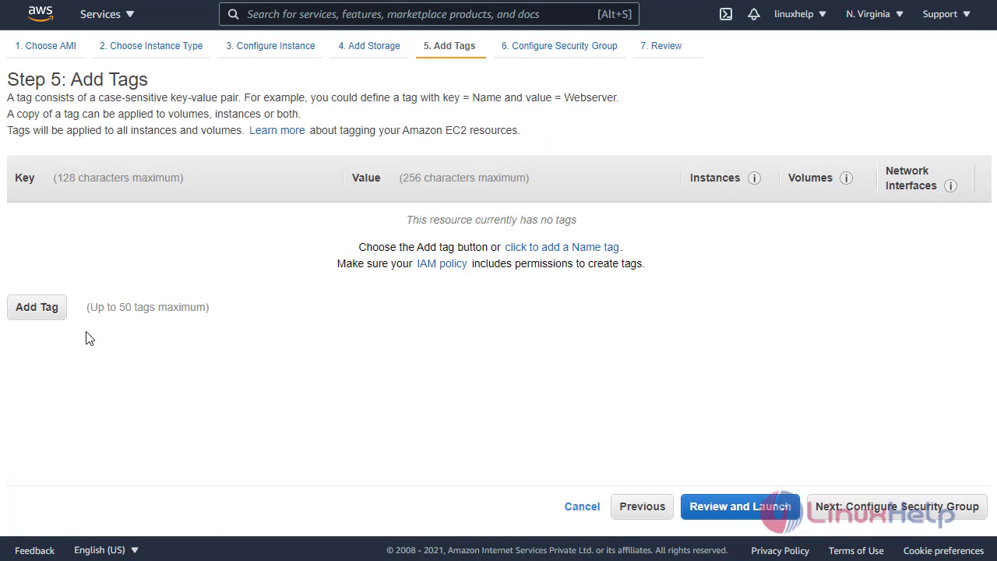
left_click(36, 308)
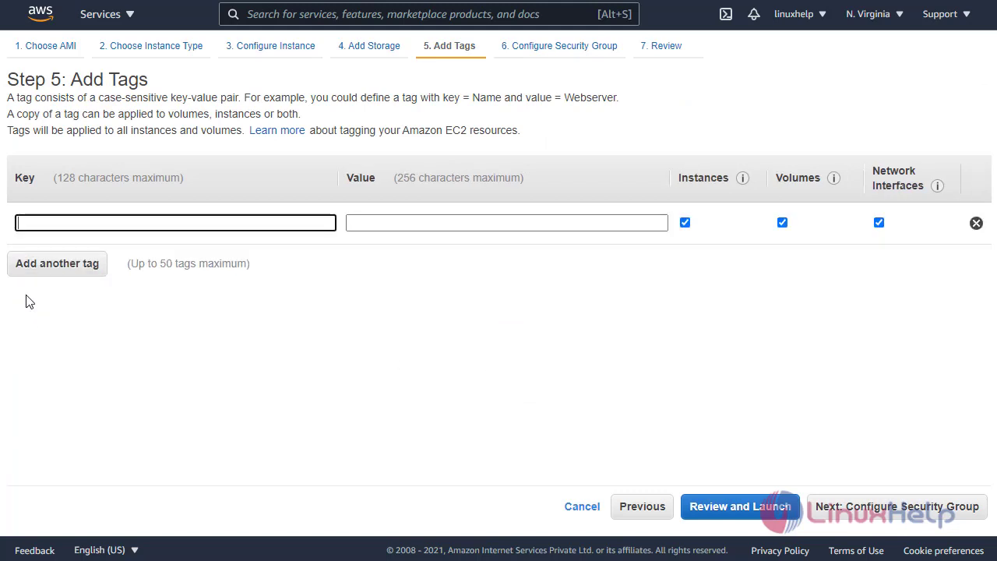
left_click(112, 219)
left_click(124, 261)
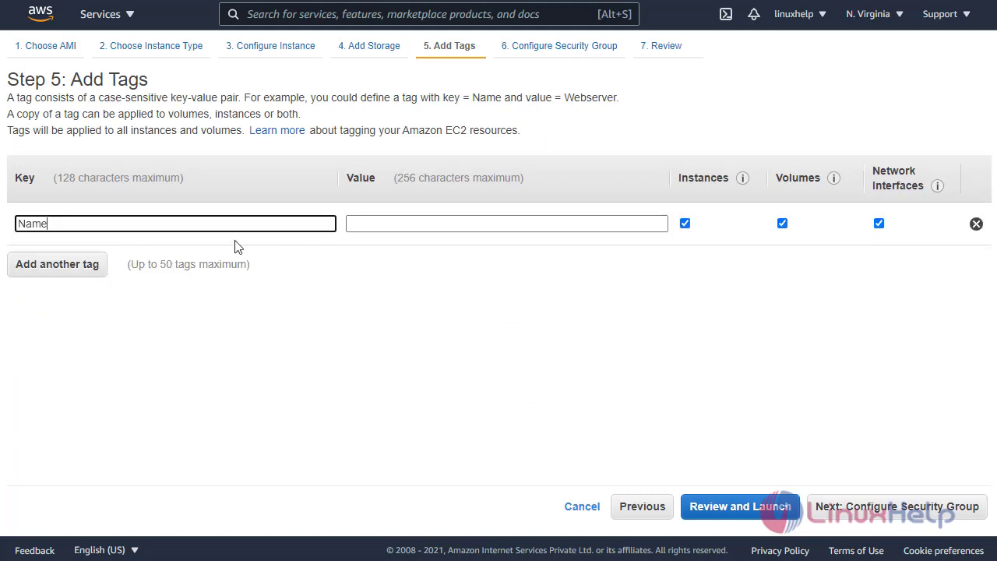
left_click(372, 224)
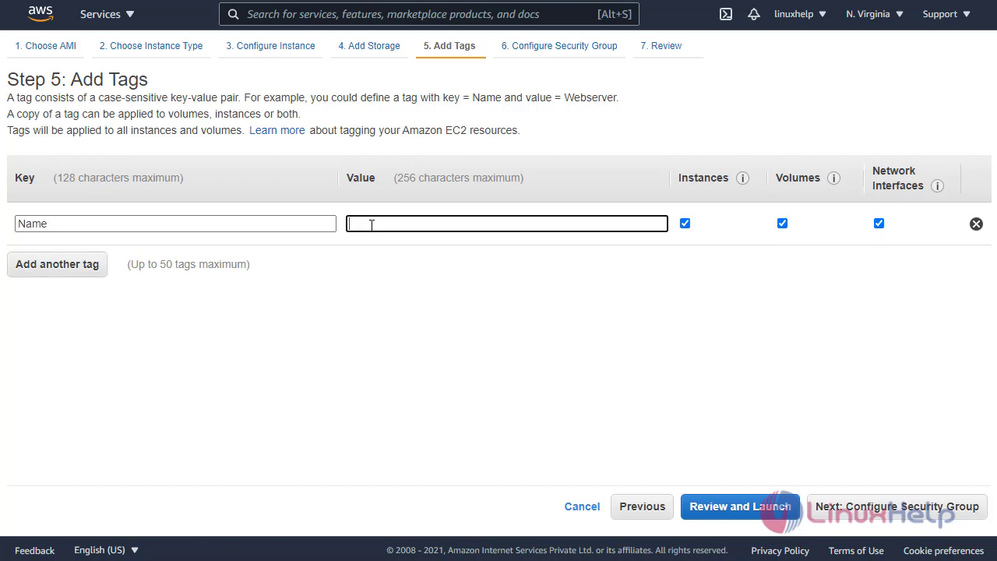
type("Linuxhe")
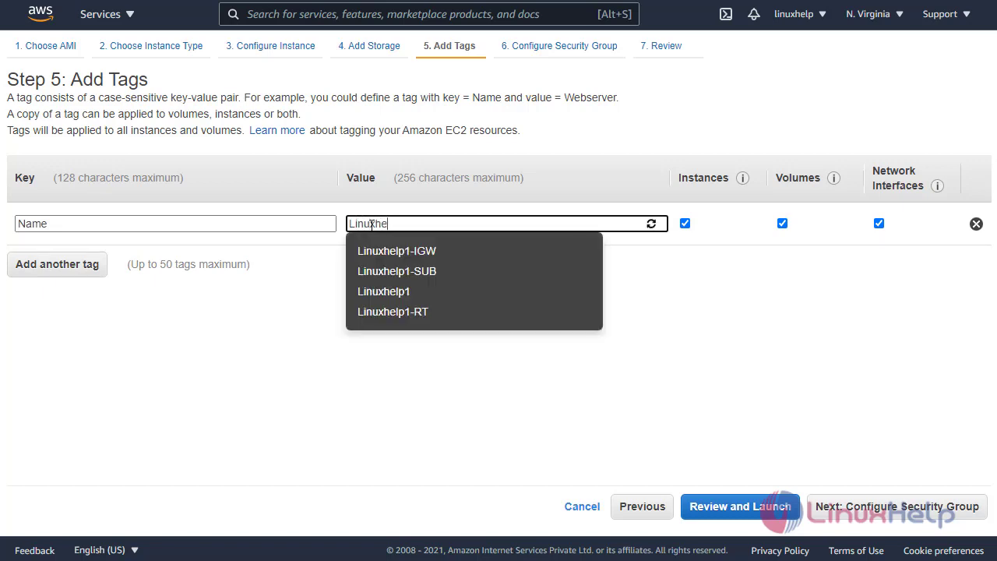
type("lp1-INS")
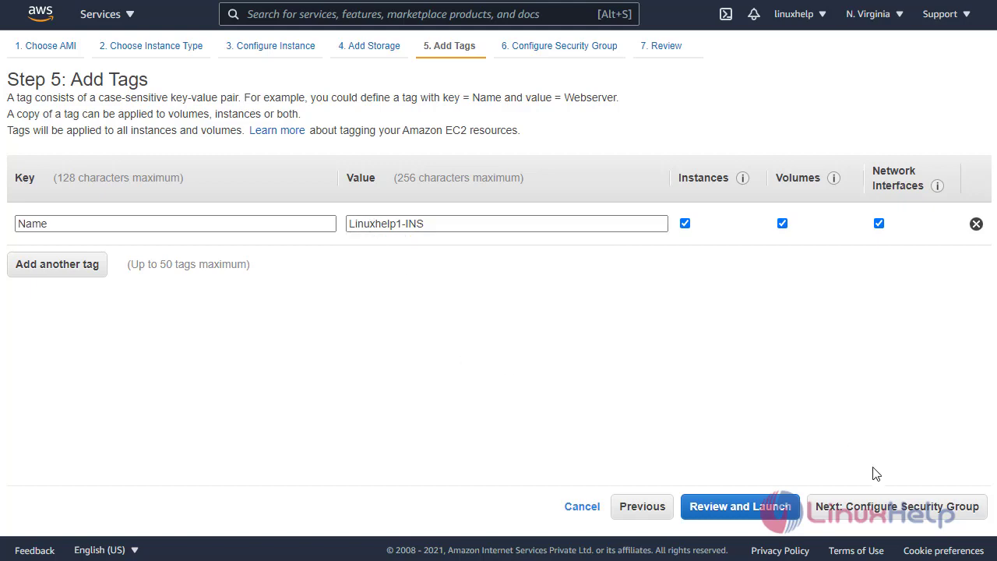
Step: Set the security group rule to allow All traffic from Anywhere
left_click(896, 507)
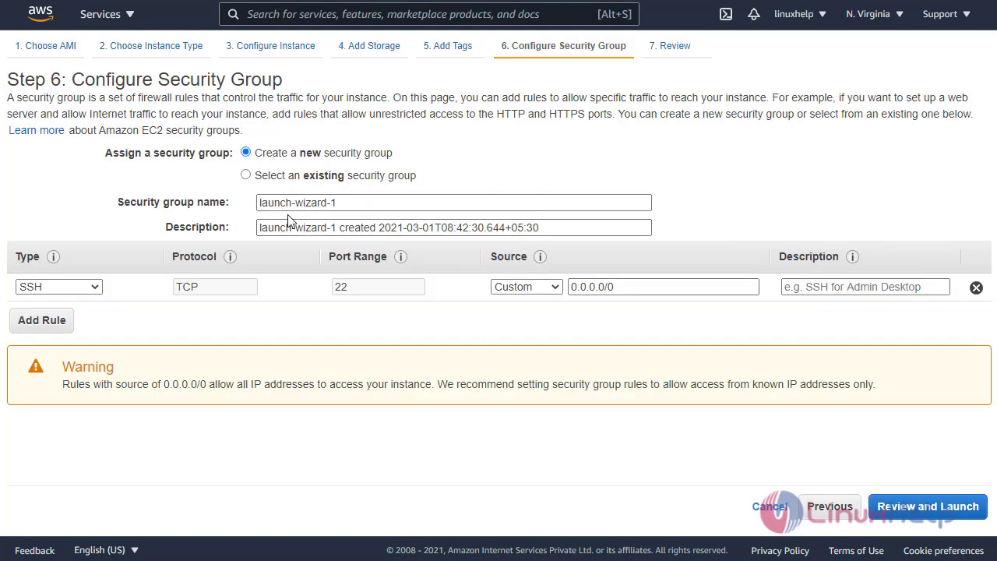
left_click(91, 287)
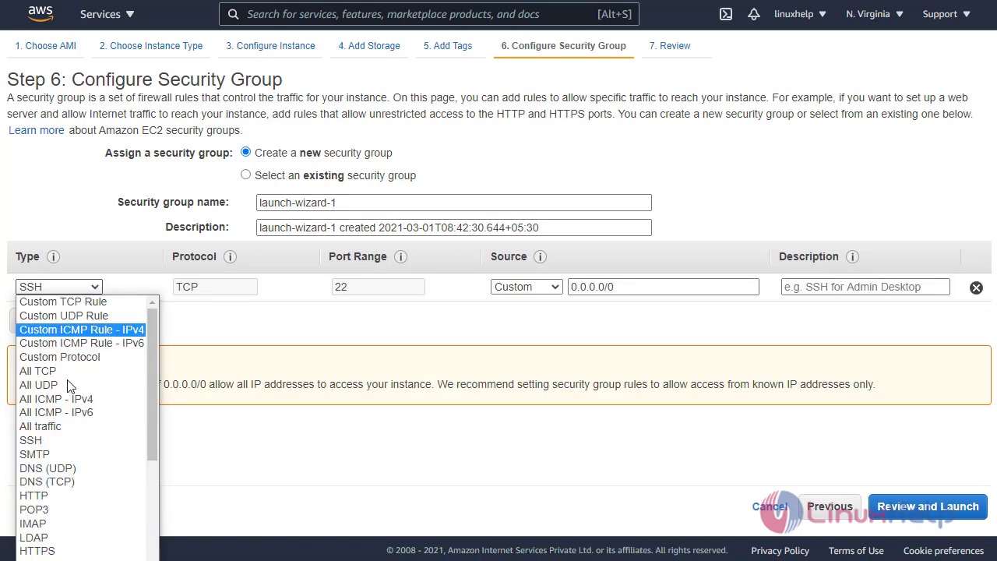
left_click(61, 431)
left_click(526, 286)
left_click(519, 316)
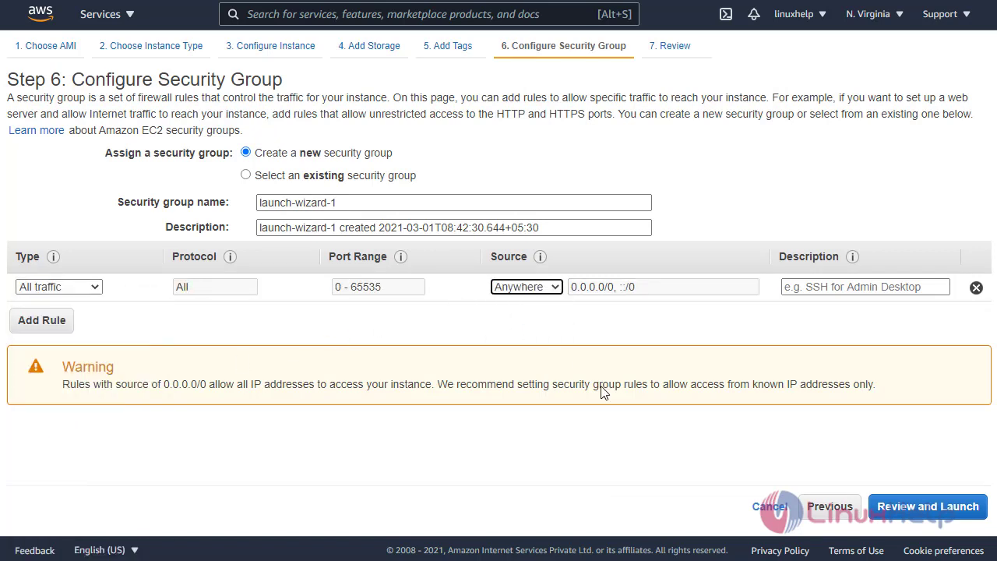
left_click(923, 507)
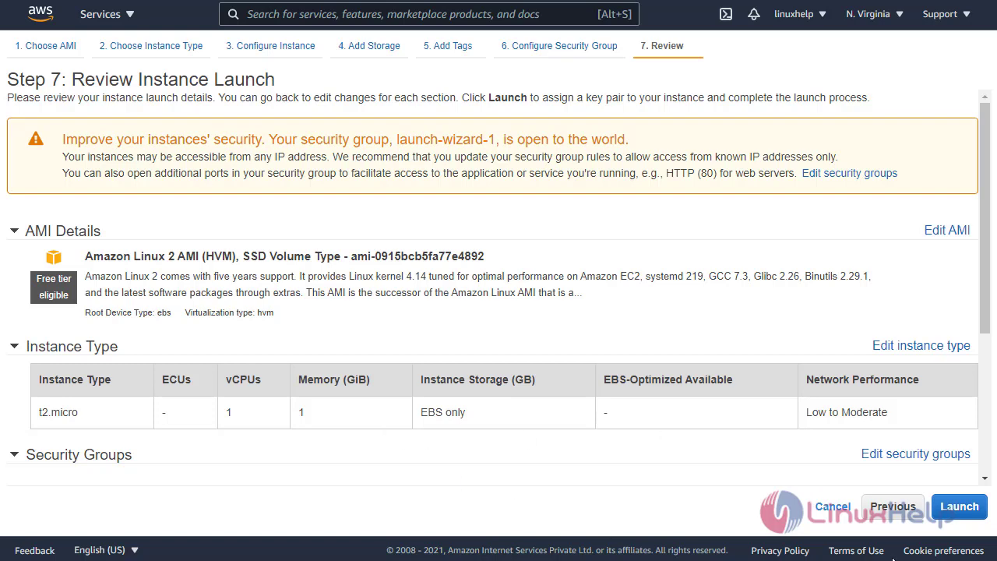
Step: Launch the instance with the existing PublicKEY key pair and view the instances list
left_click(960, 506)
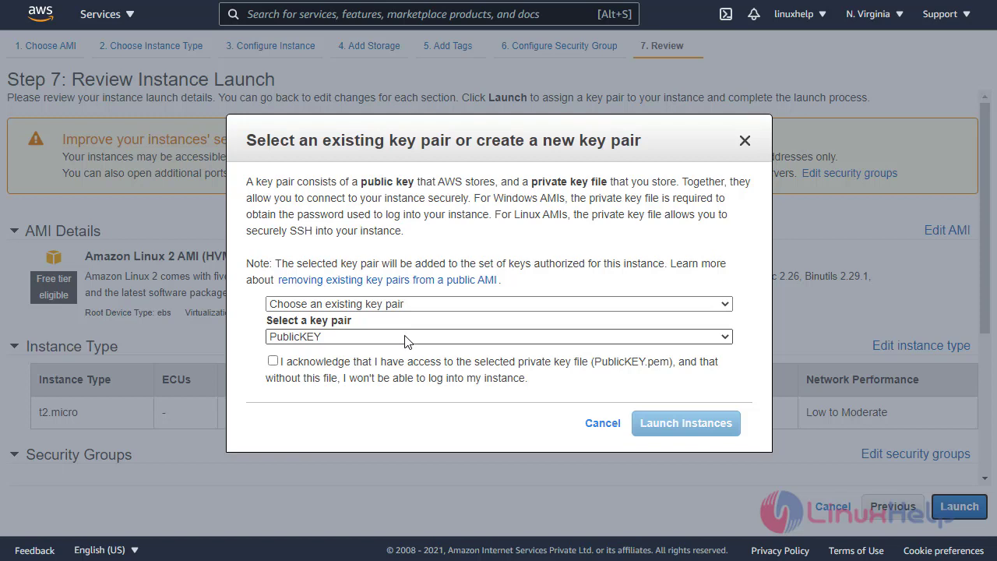
left_click(274, 361)
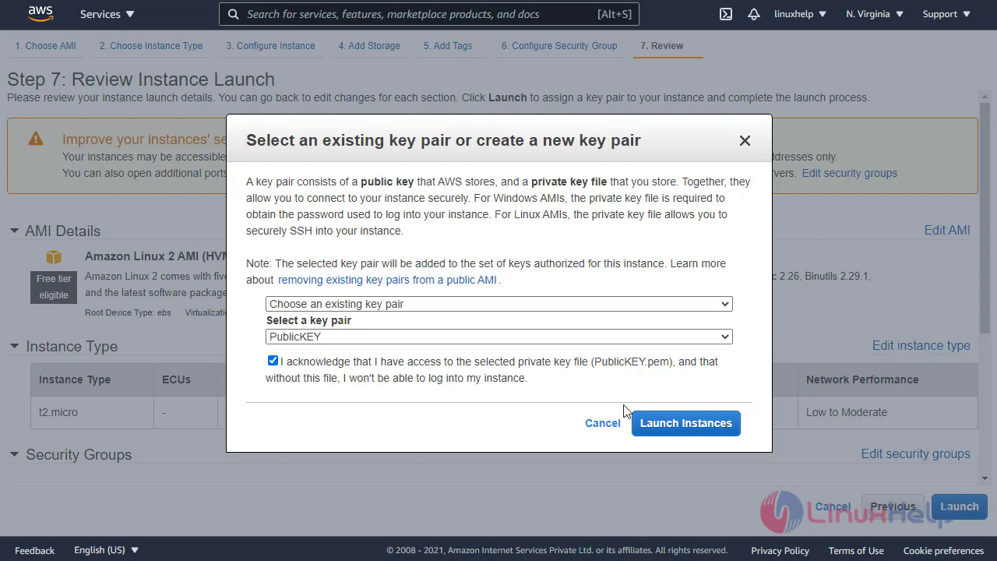
left_click(694, 423)
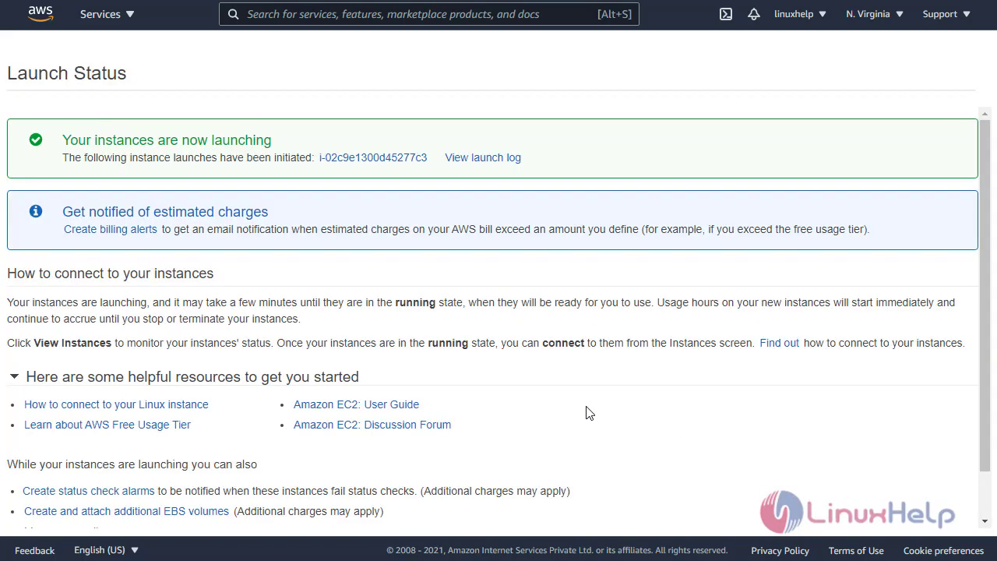
scroll(759, 417, "down", 1)
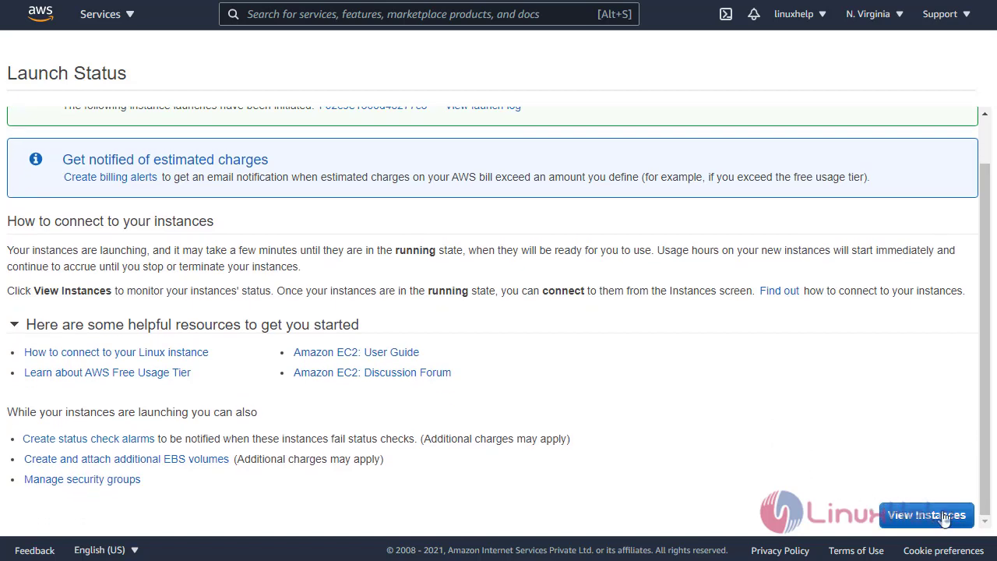
left_click(945, 518)
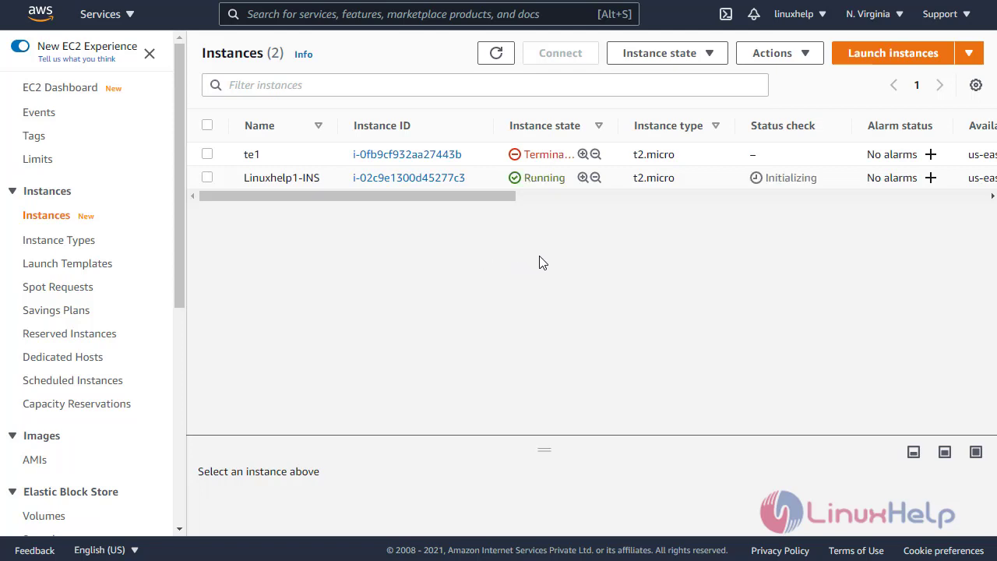
Step: Open an EC2 Instance Connect browser terminal on the Linuxhelp1-INS instance
left_click(207, 178)
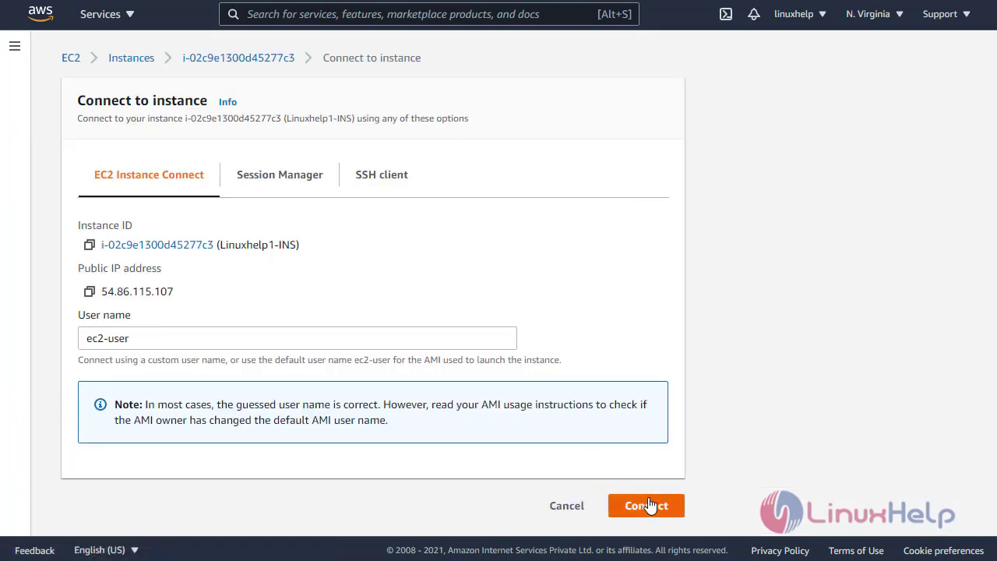
left_click(641, 505)
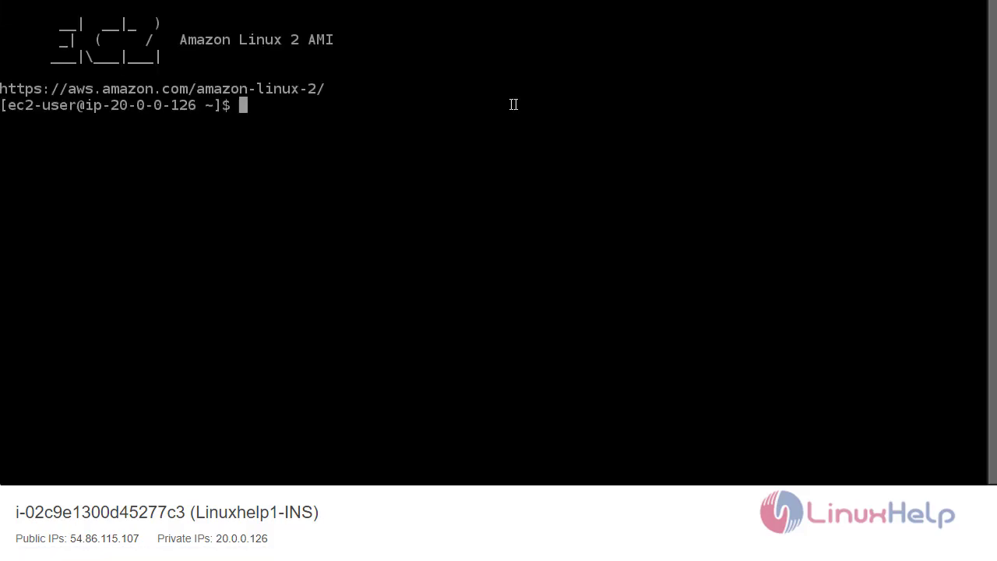
key("Return")
key("Return")
key("Return")
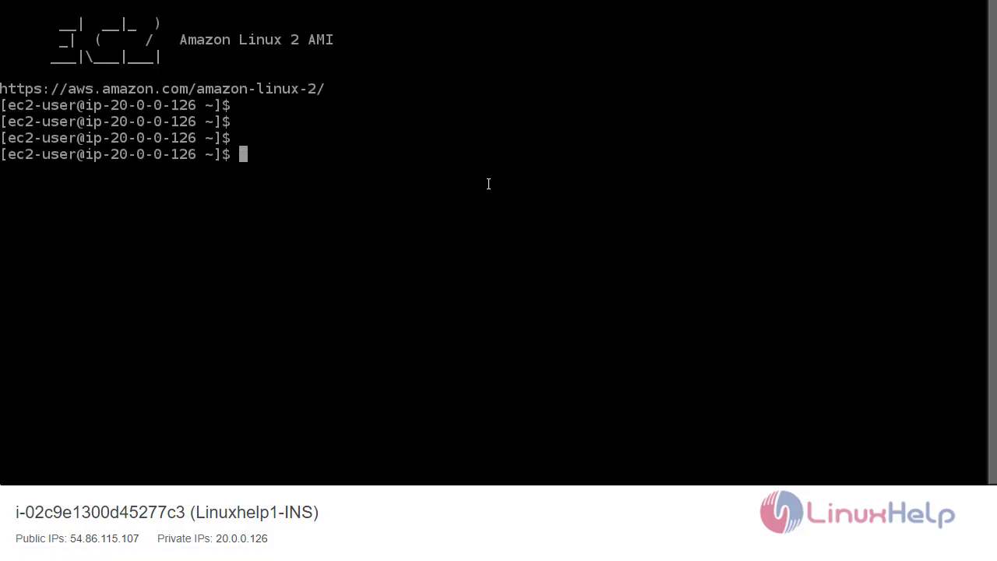
Step: Run sudo su in the terminal to get a root shell
type("sudo su")
key("Return")
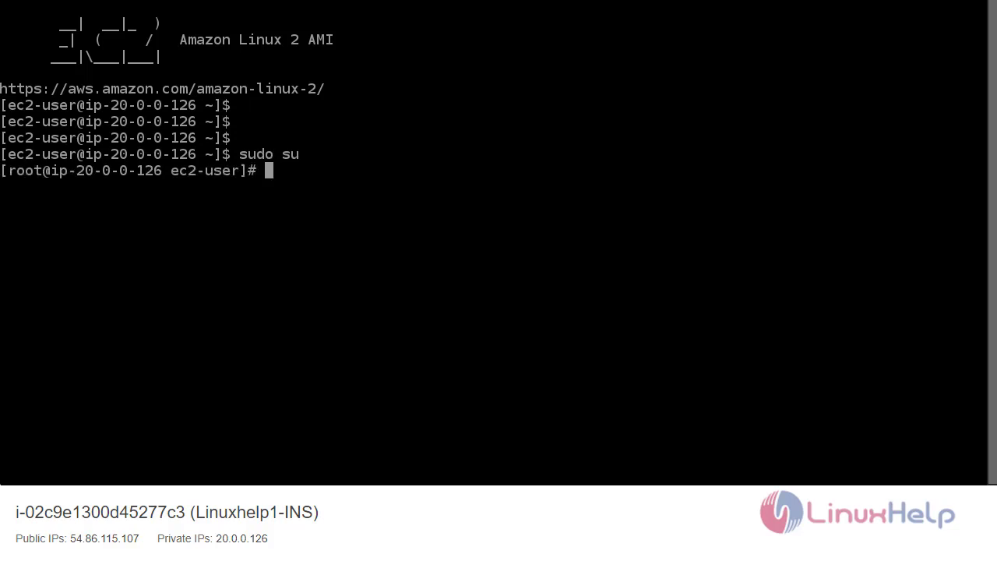
key("Return")
key("Return")
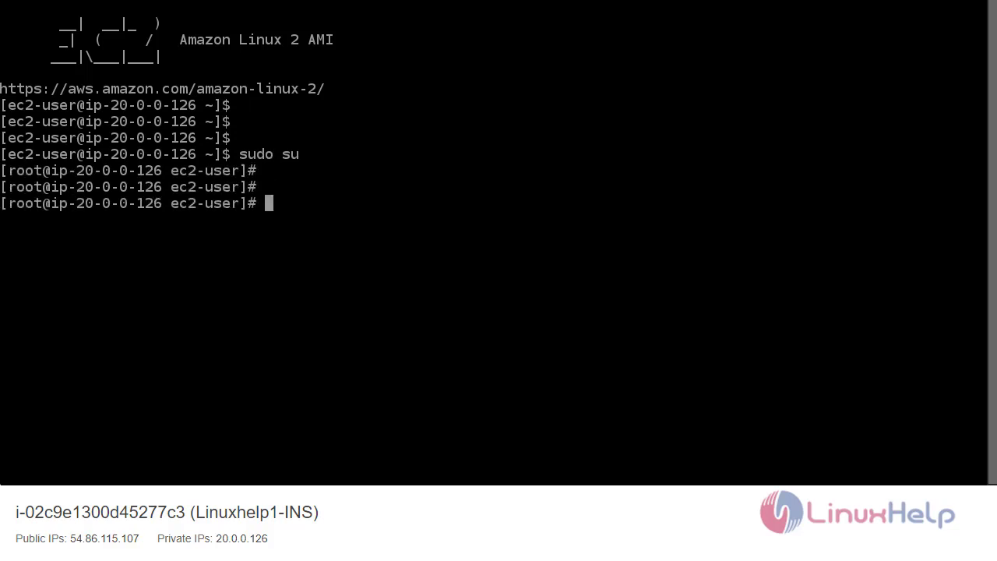